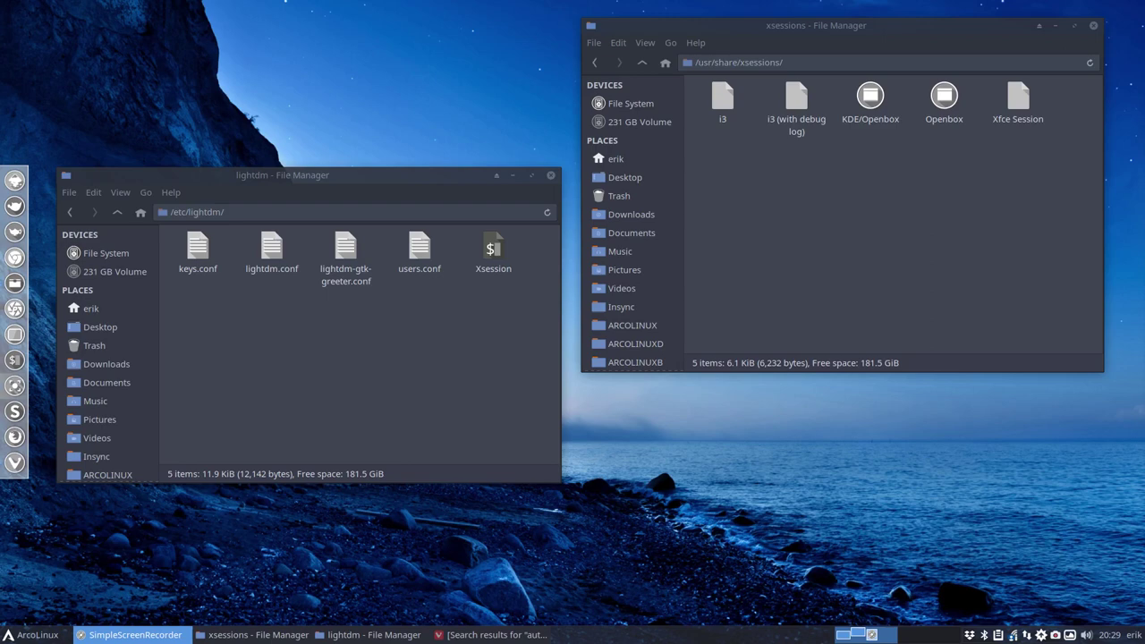
# Bring Vivaldi forward, review the arcolinux.com autologin results, and switch to the arcolinuxd.com results tab.
pyautogui.click(716, 455)
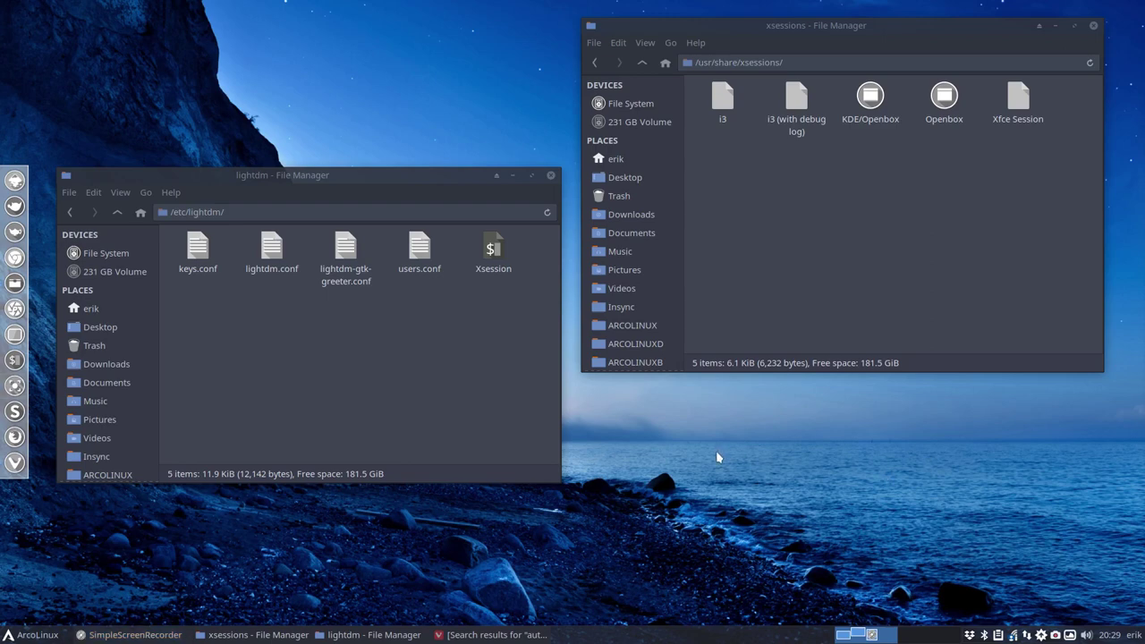
pyautogui.press('super+Return')
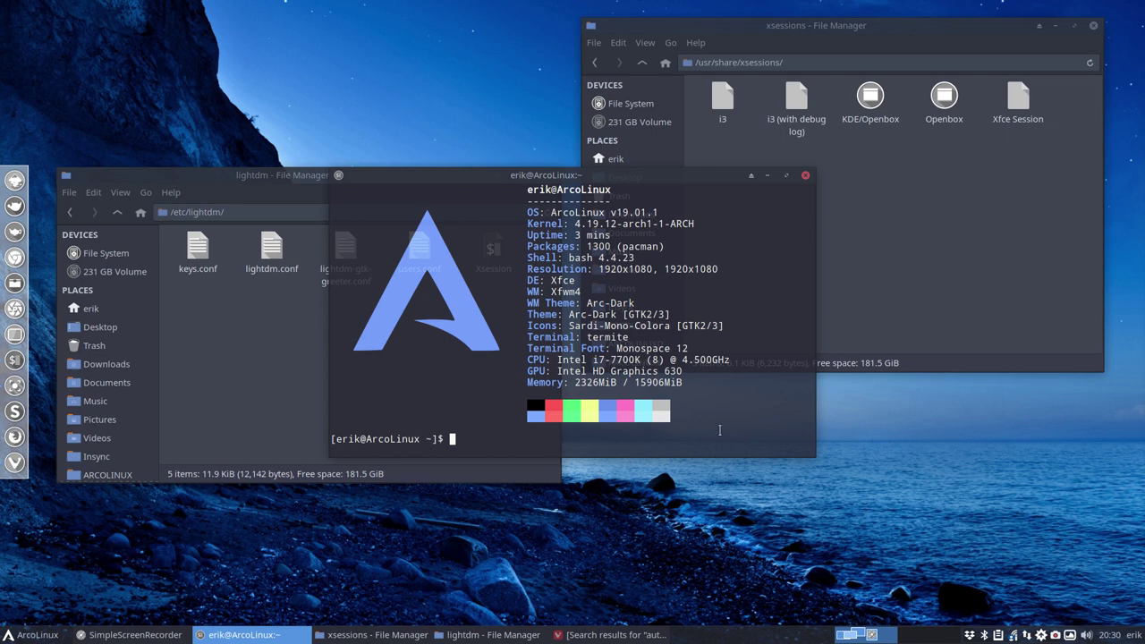
pyautogui.click(805, 175)
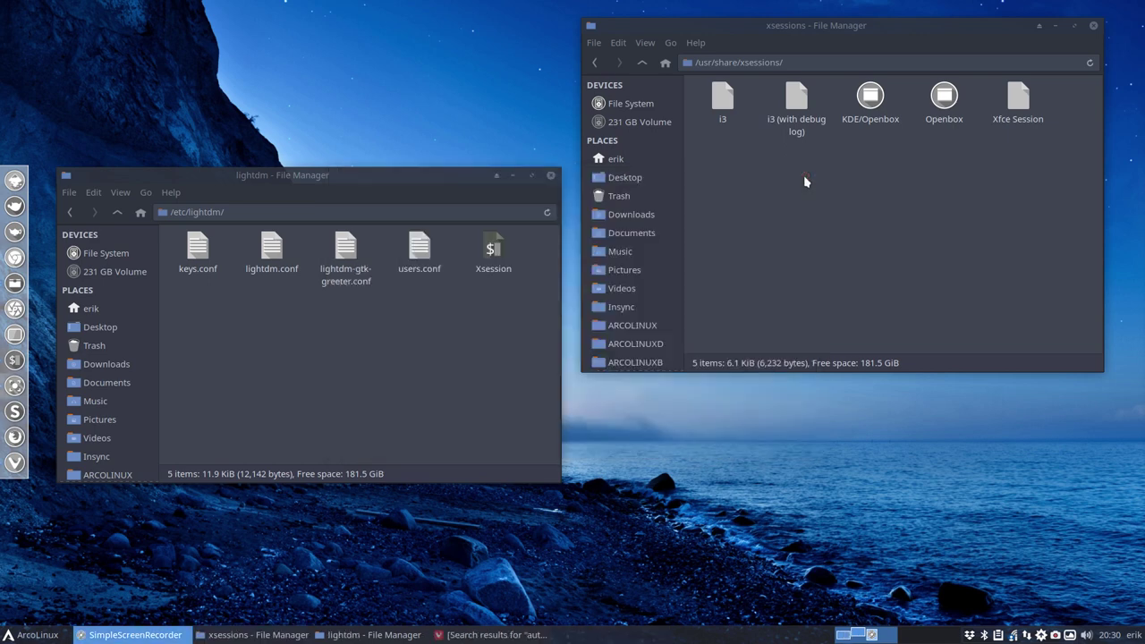
pyautogui.click(450, 635)
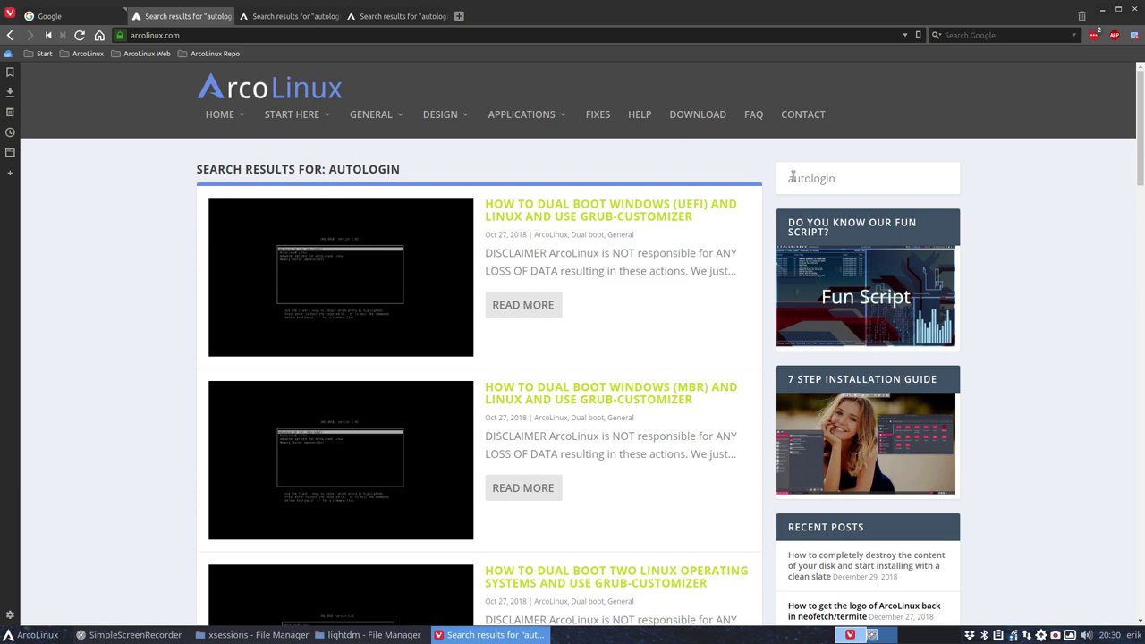
pyautogui.scroll(-5, 608, 268)
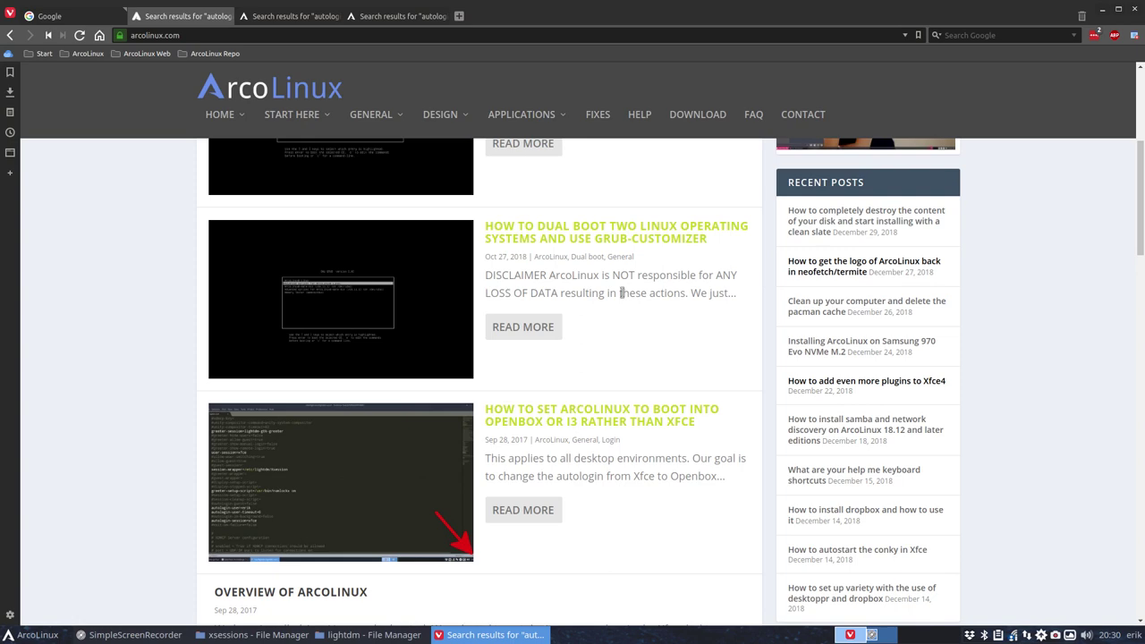
pyautogui.scroll(5, 620, 293)
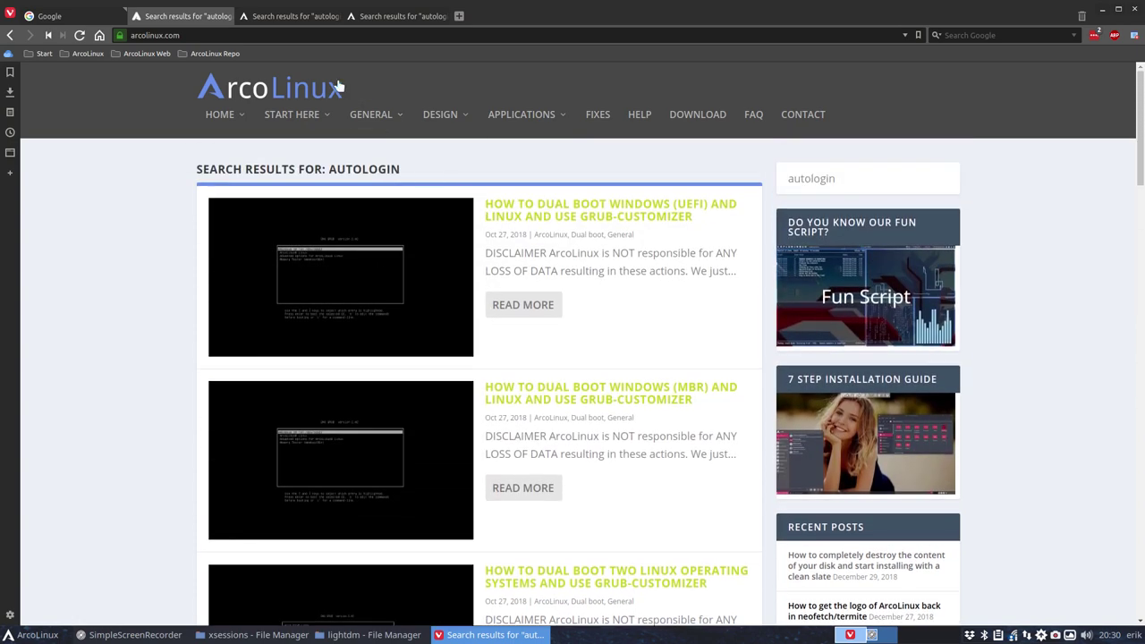
pyautogui.click(291, 16)
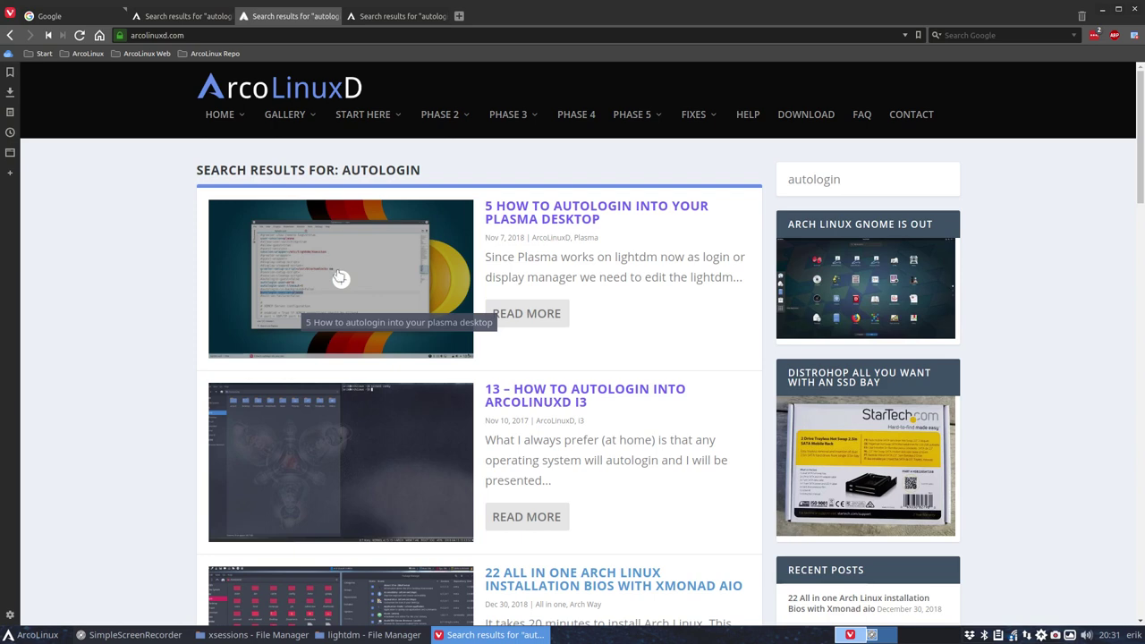
# Switch to the ArcoLinuxB autologin results and open the 'Byoi on ArcoLinux – Budgie minimal' article.
pyautogui.click(397, 18)
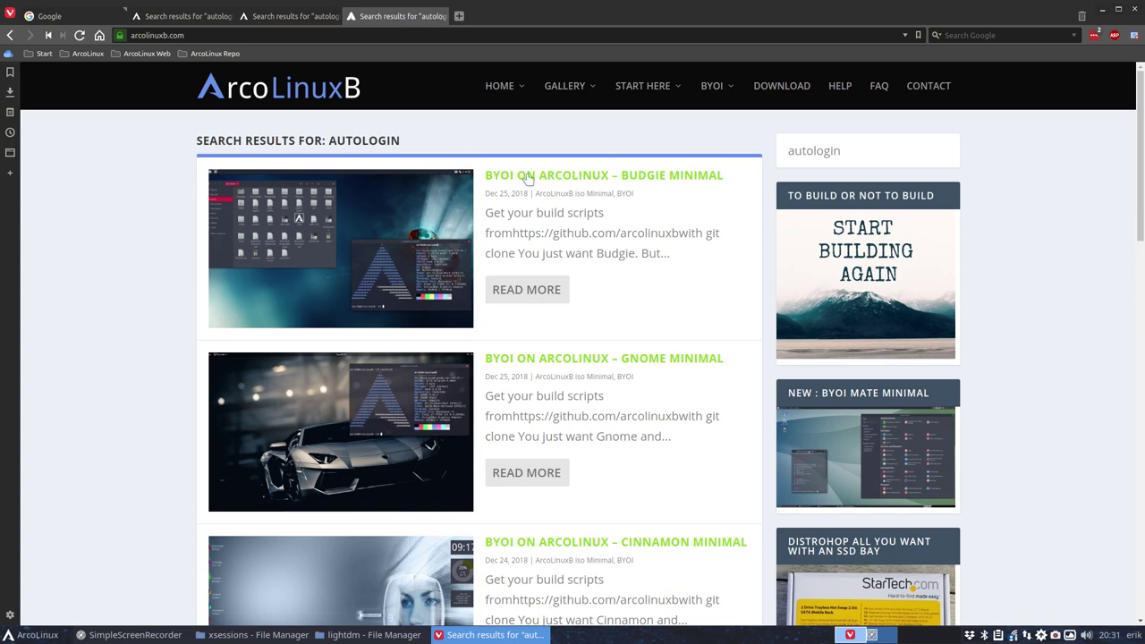
pyautogui.scroll(-2, 618, 324)
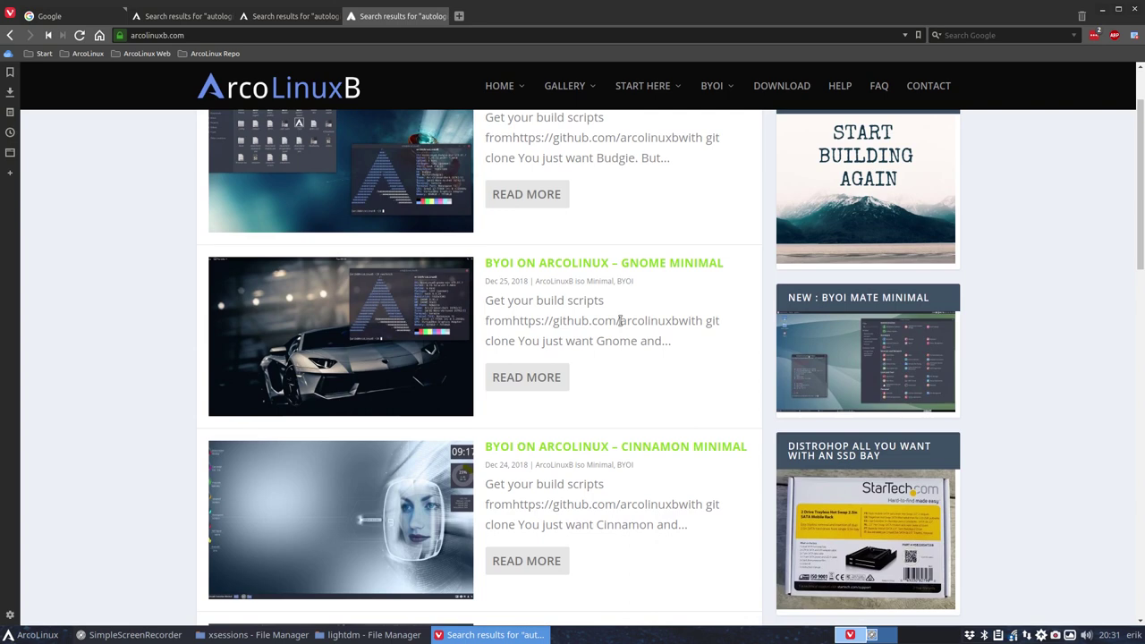
pyautogui.scroll(2, 618, 324)
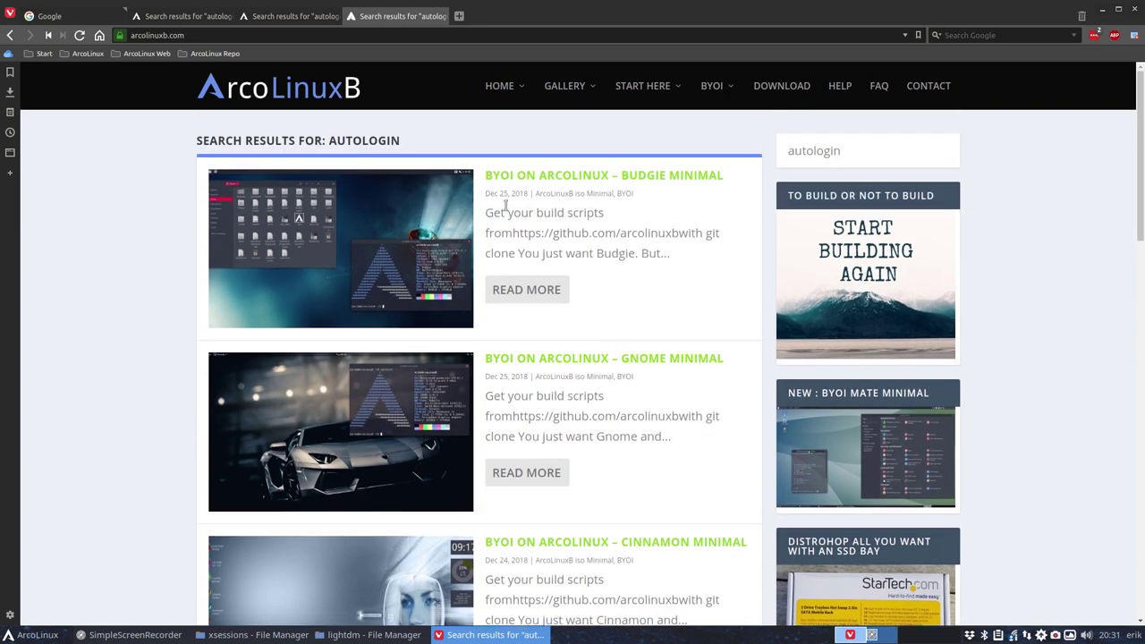
pyautogui.click(428, 204)
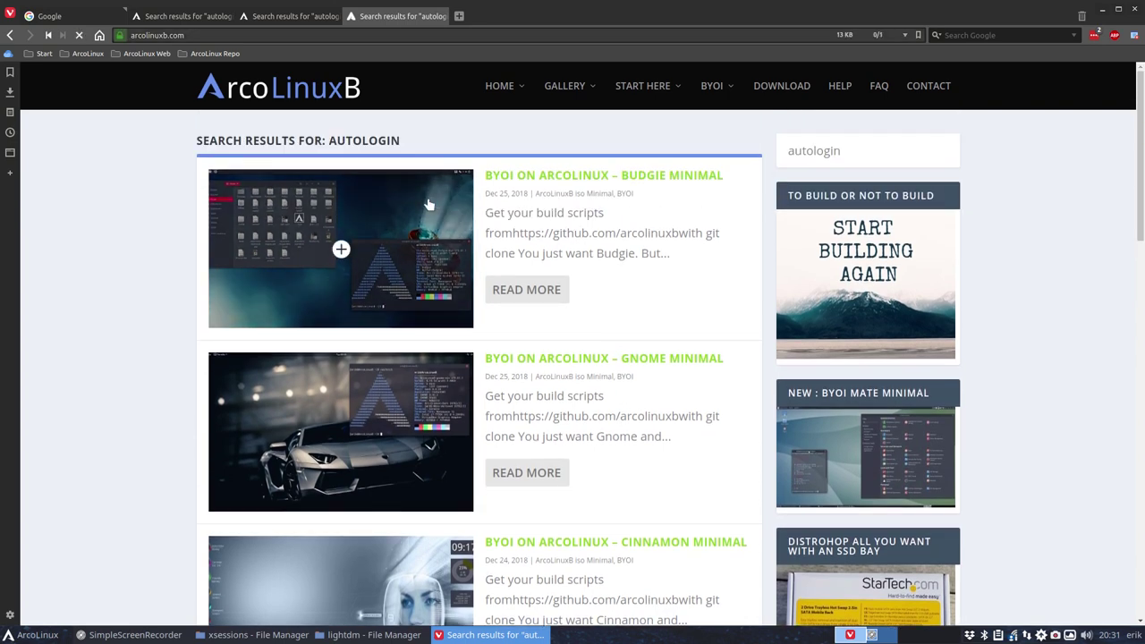
pyautogui.moveTo(726, 100)
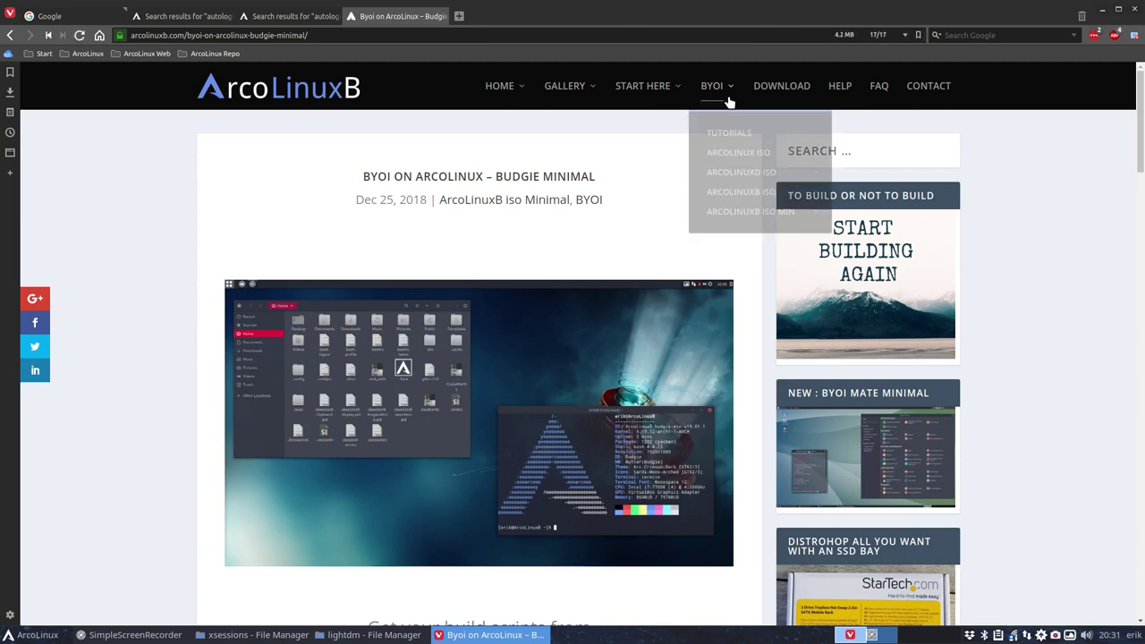
pyautogui.moveTo(741, 190)
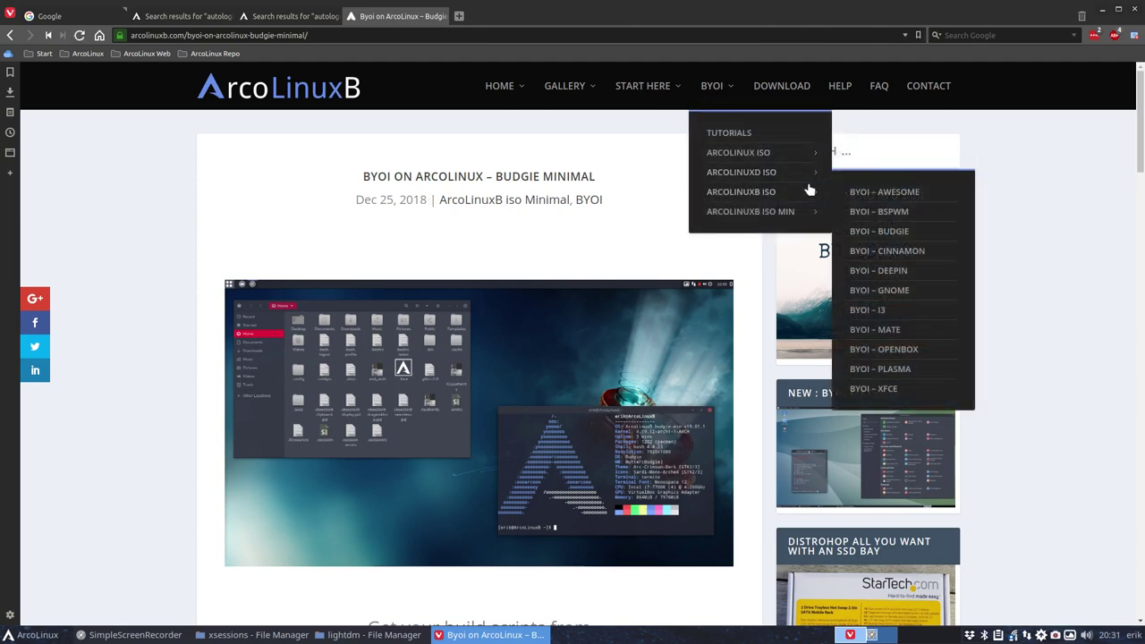
pyautogui.moveTo(780, 218)
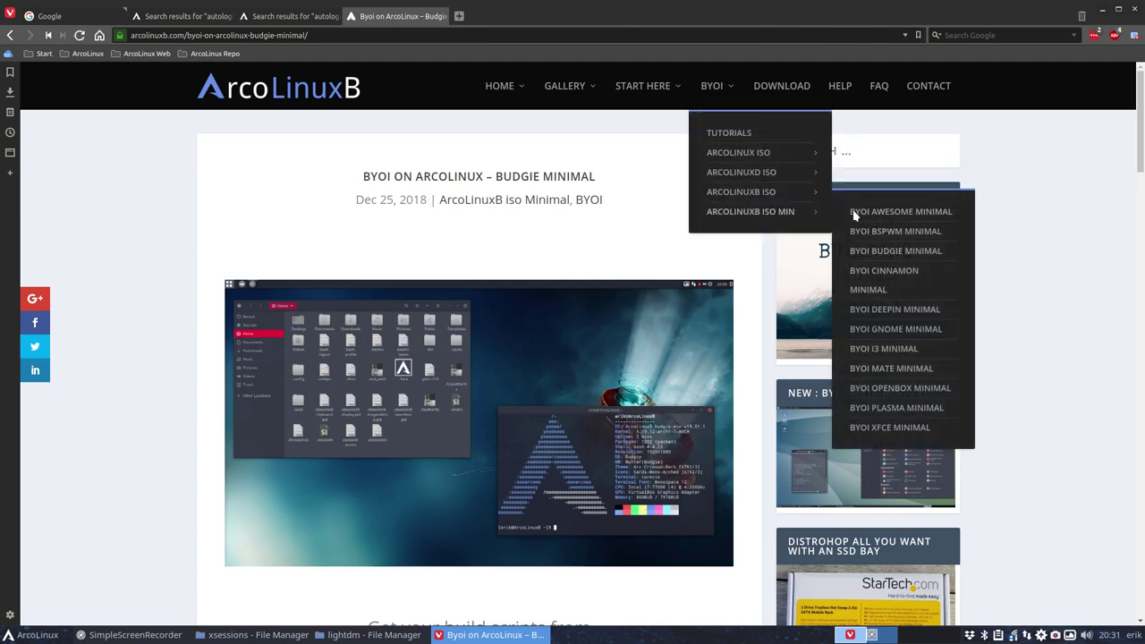
# Scroll to the autologin note and highlight the autologin-session value and the /usr/share/xsessions path.
pyautogui.scroll(-15, 414, 414)
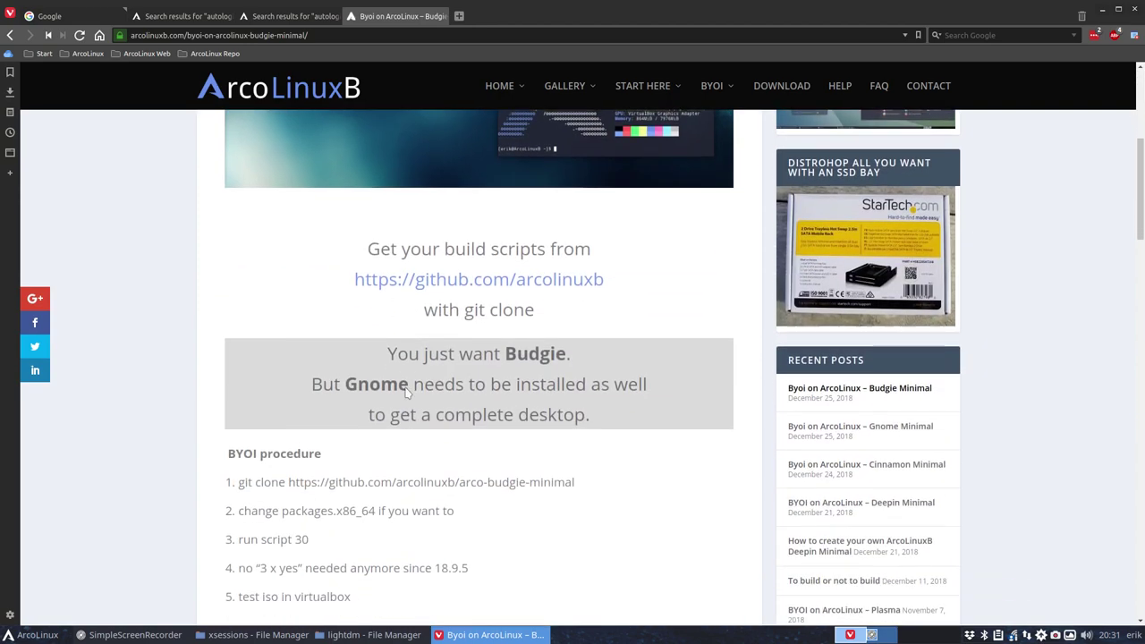
pyautogui.scroll(-15, 389, 381)
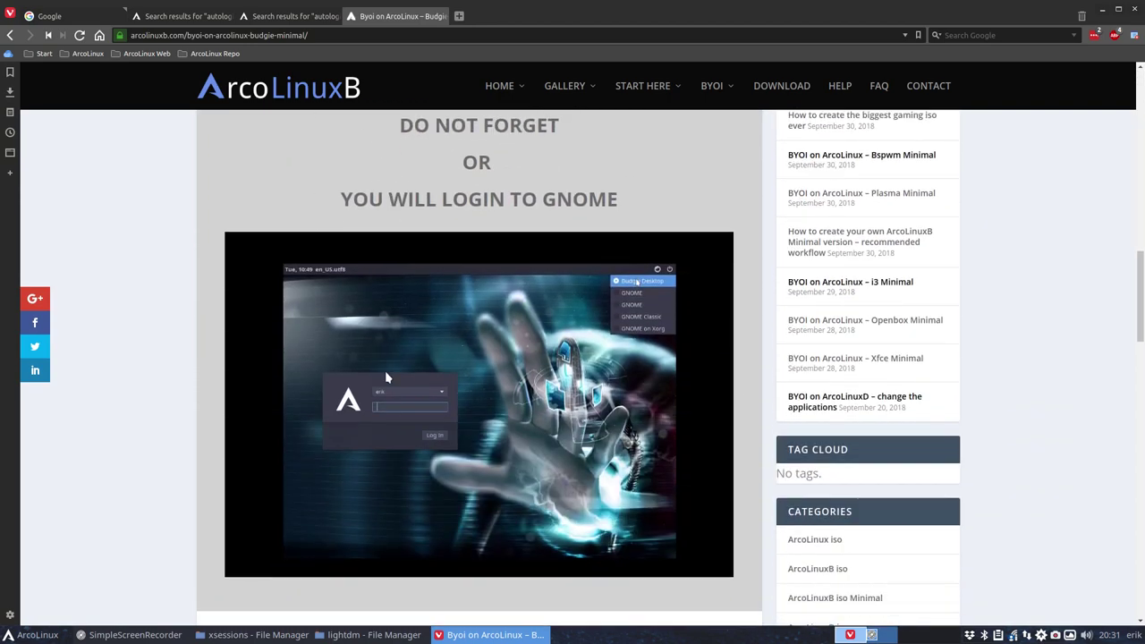
pyautogui.scroll(-2, 387, 376)
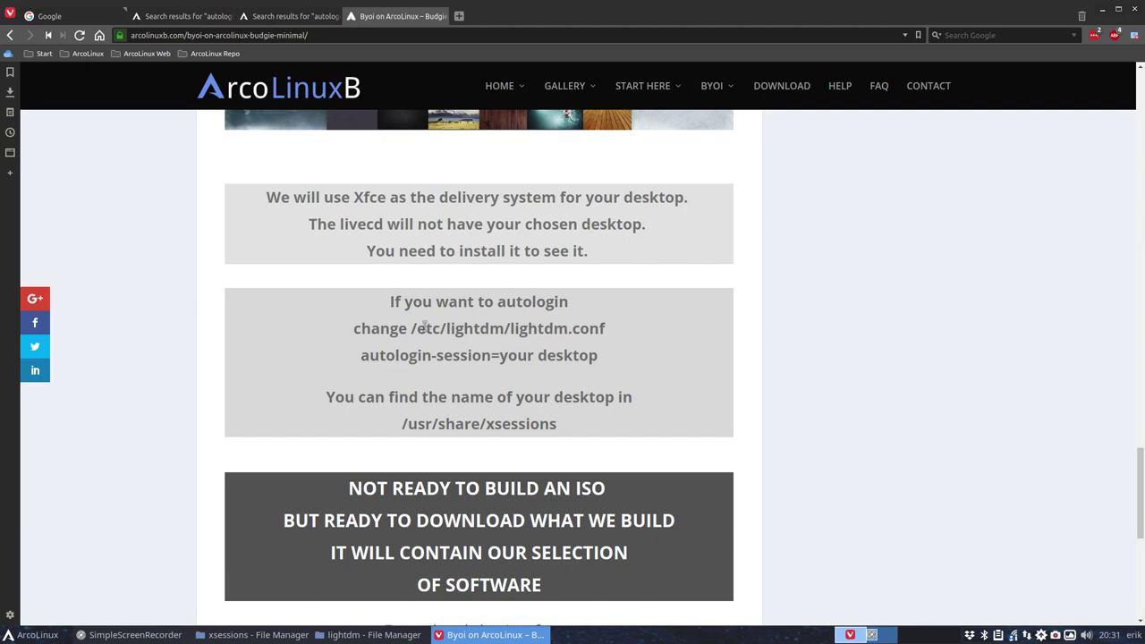
pyautogui.moveTo(506, 357); pyautogui.dragTo(570, 357)
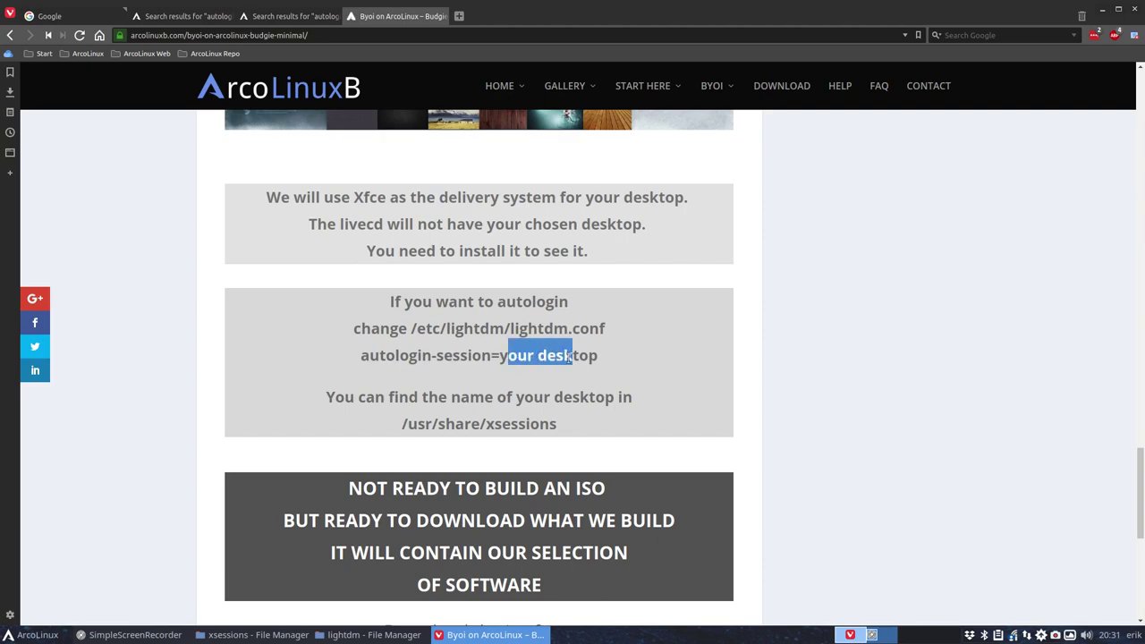
pyautogui.scroll(10, 537, 340)
pyautogui.scroll(10, 524, 297)
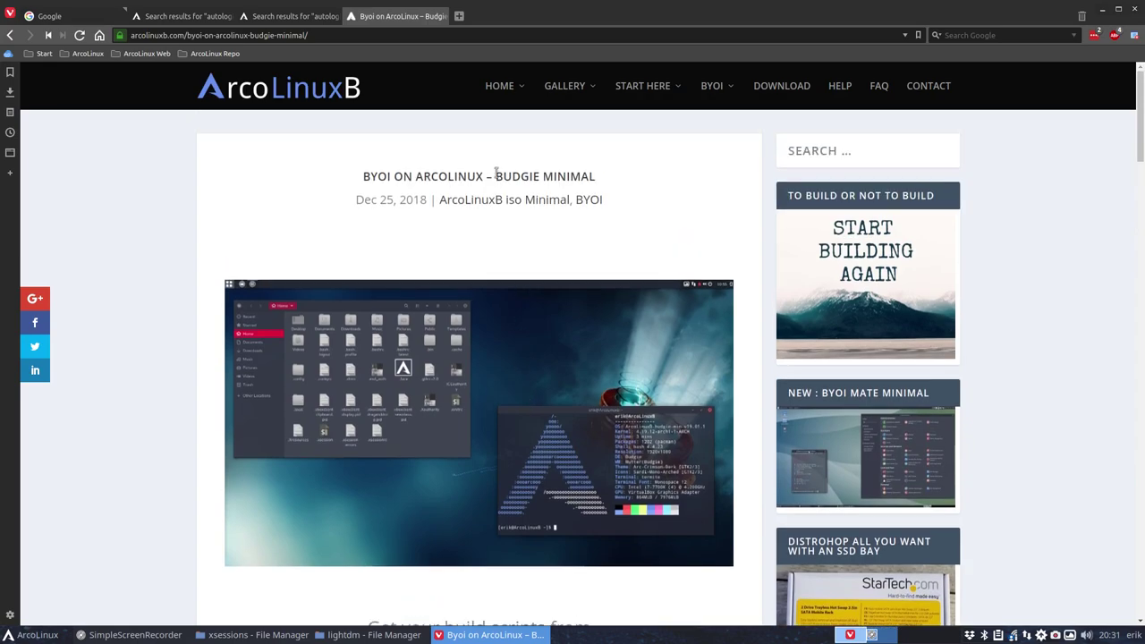
pyautogui.scroll(-10, 528, 179)
pyautogui.scroll(-15, 524, 182)
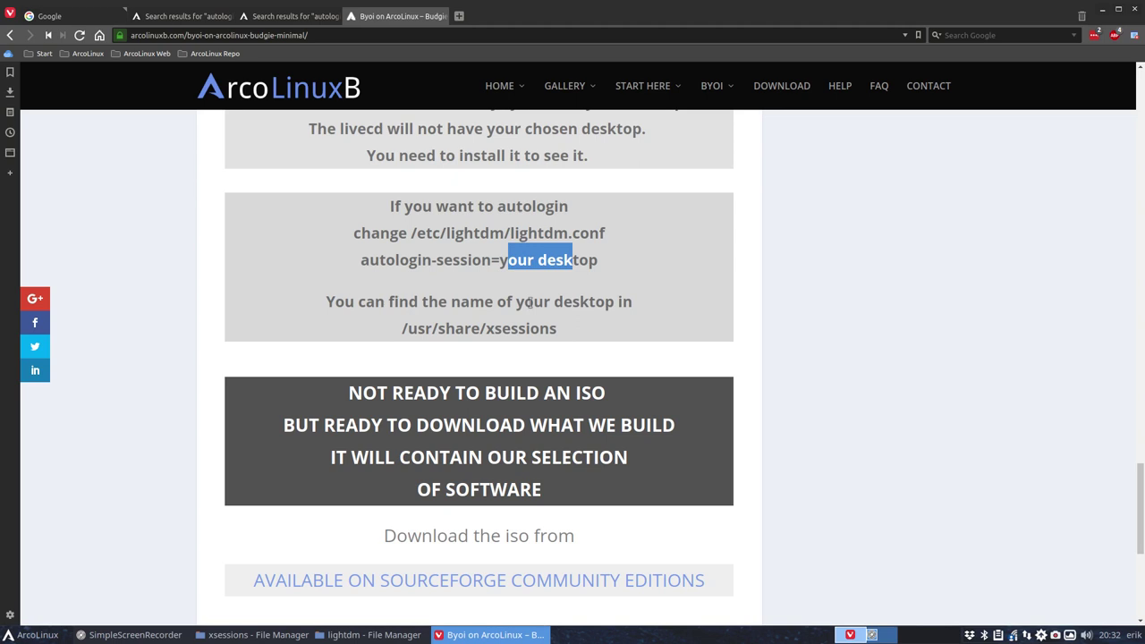
pyautogui.moveTo(403, 328); pyautogui.dragTo(519, 327)
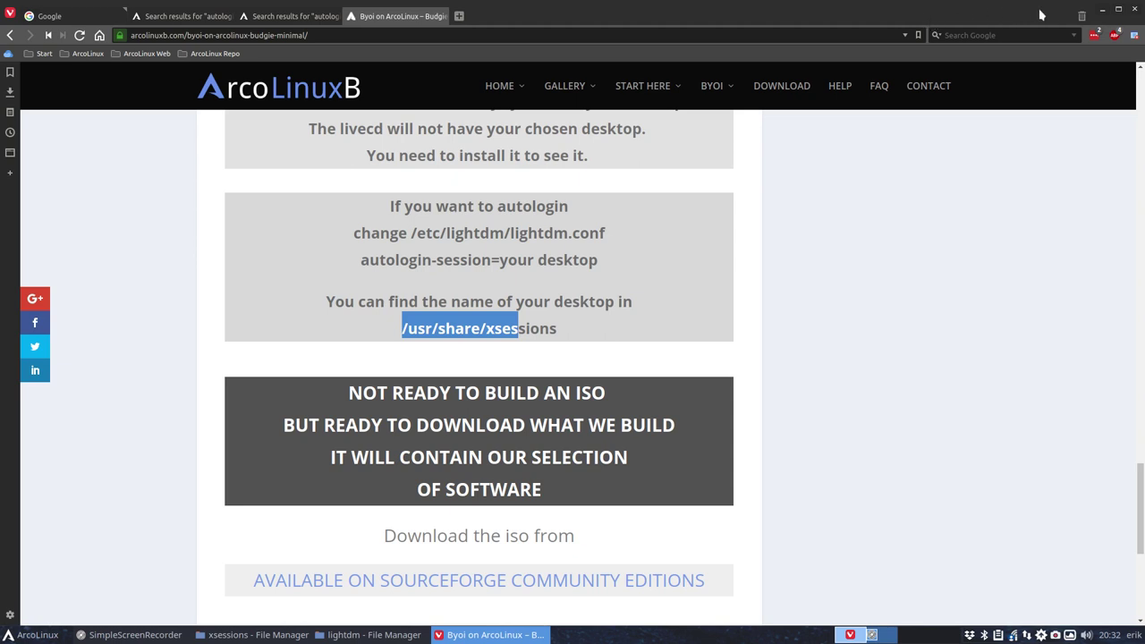
# Minimize Vivaldi, bring forward the lightdm and xsessions folders, and select all five session files.
pyautogui.click(1102, 15)
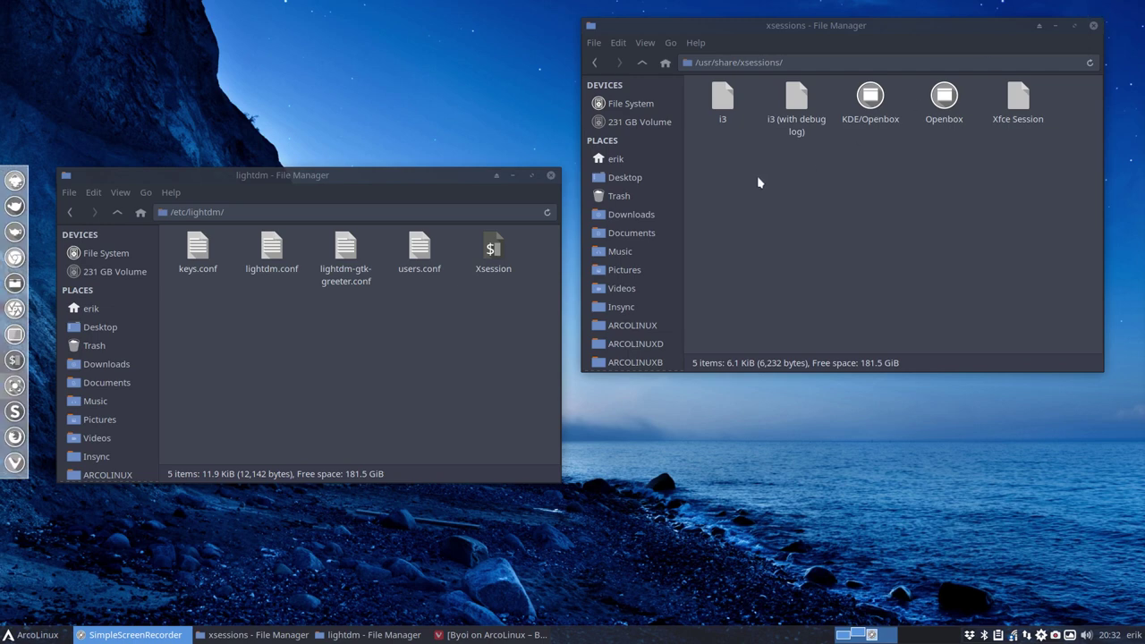
pyautogui.click(334, 366)
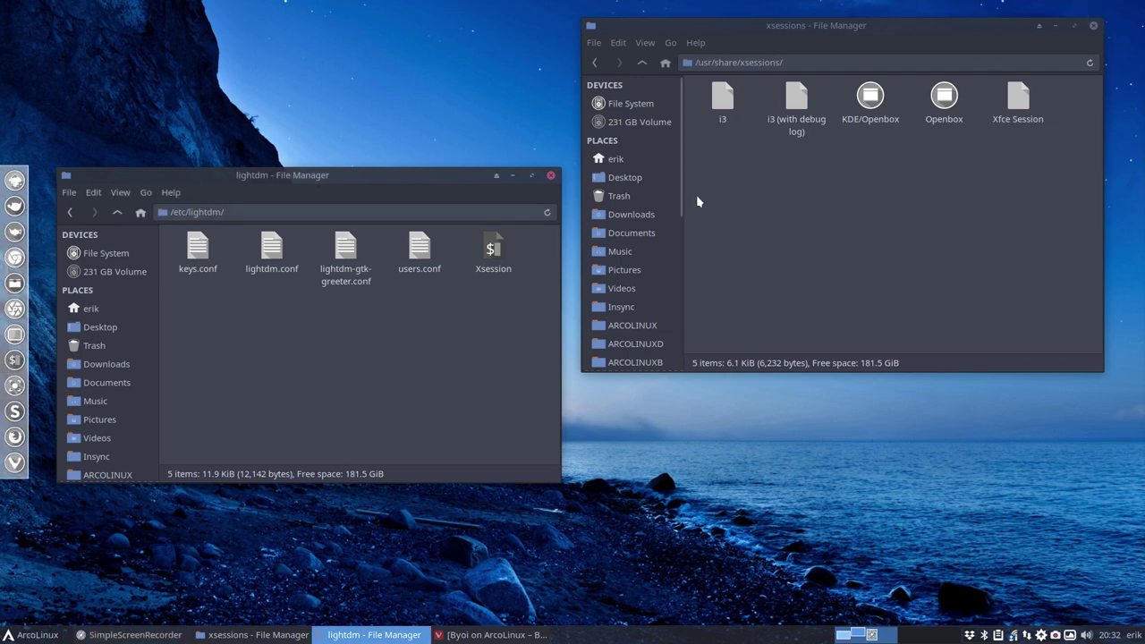
pyautogui.click(751, 150)
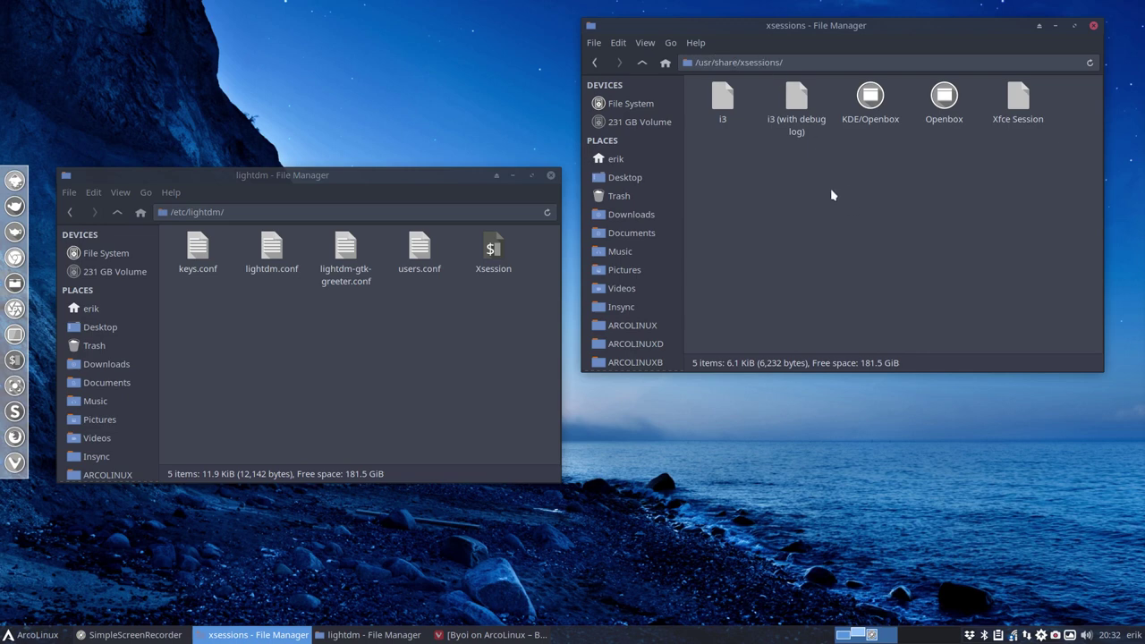
pyautogui.press('super+Return')
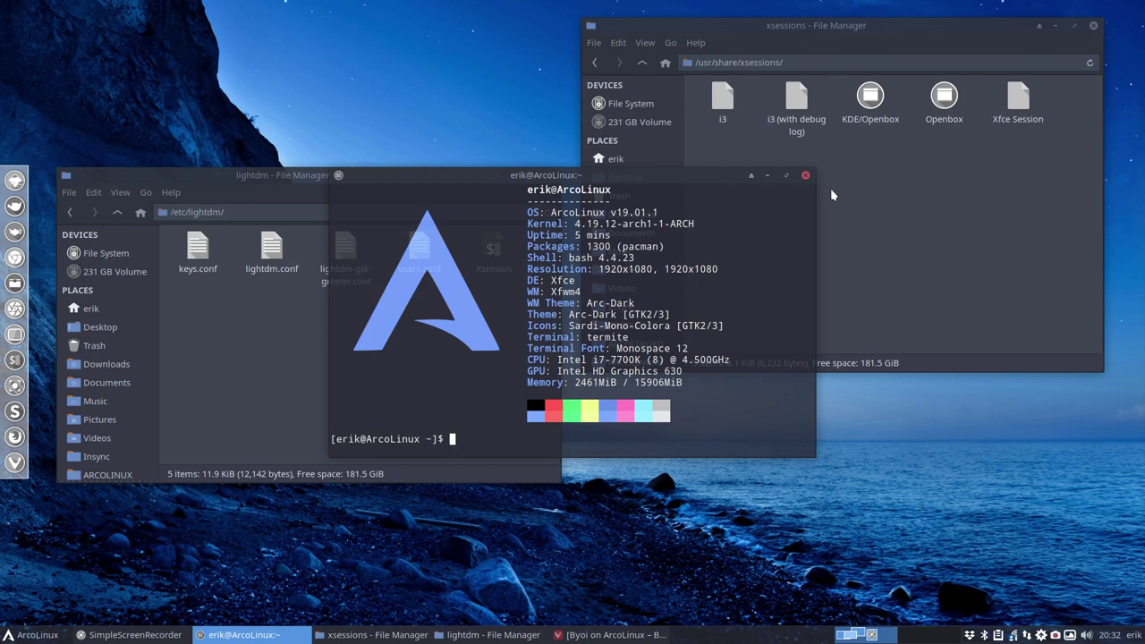
pyautogui.click(805, 175)
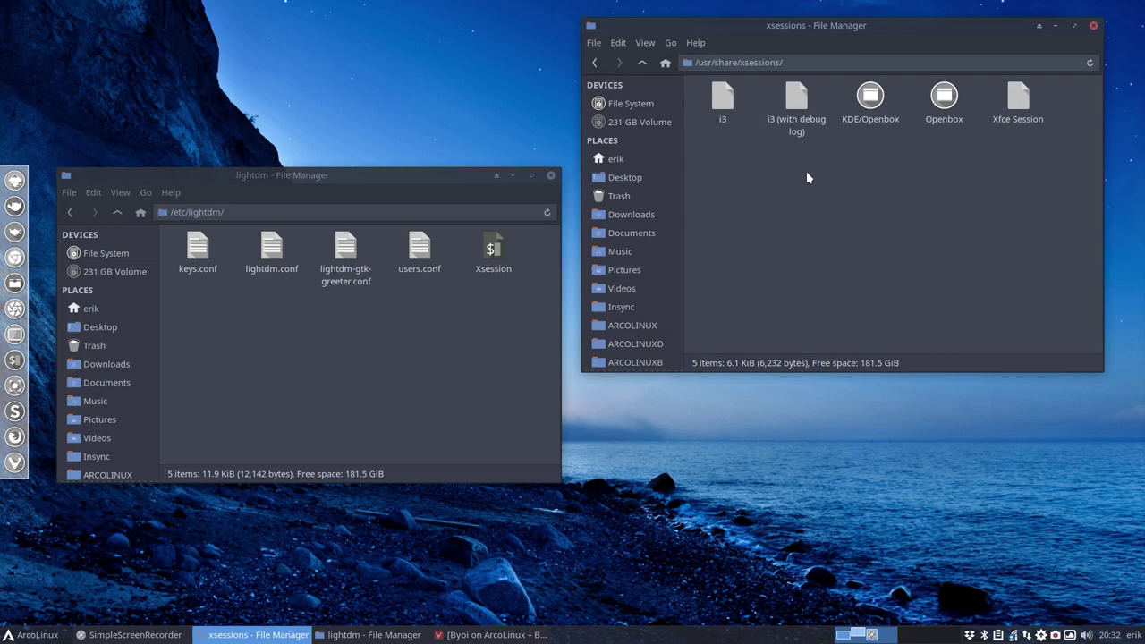
pyautogui.moveTo(711, 147); pyautogui.dragTo(1020, 111)
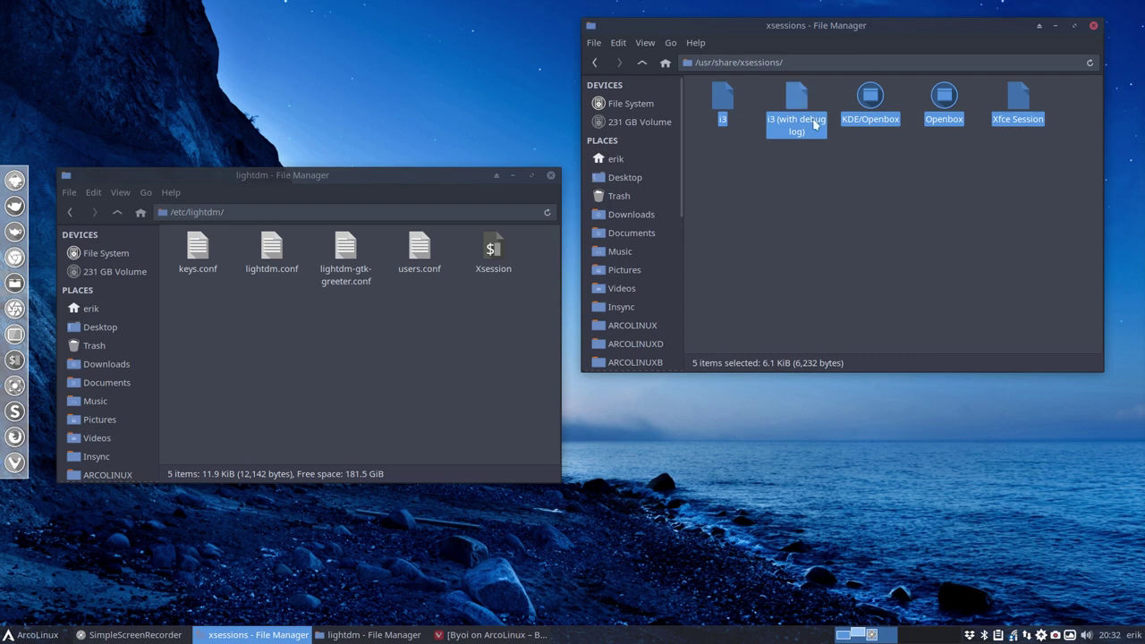
# Minimize the xsessions window, centre the /etc/lightdm window, and open lightdm.conf's context menu.
pyautogui.click(1056, 26)
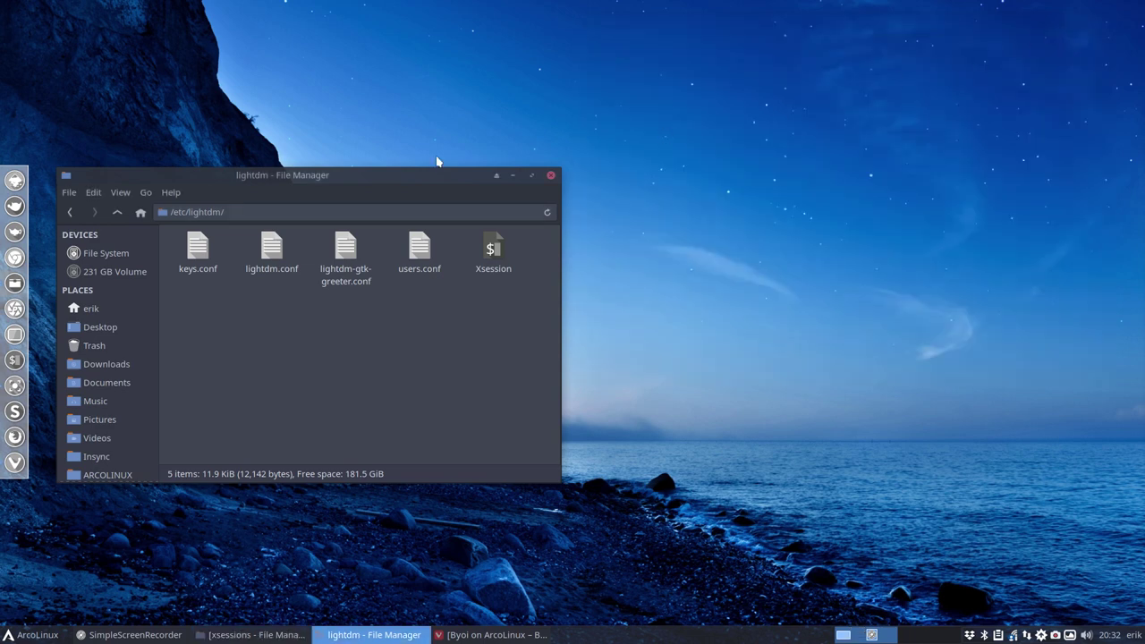
pyautogui.moveTo(401, 181); pyautogui.dragTo(730, 85)
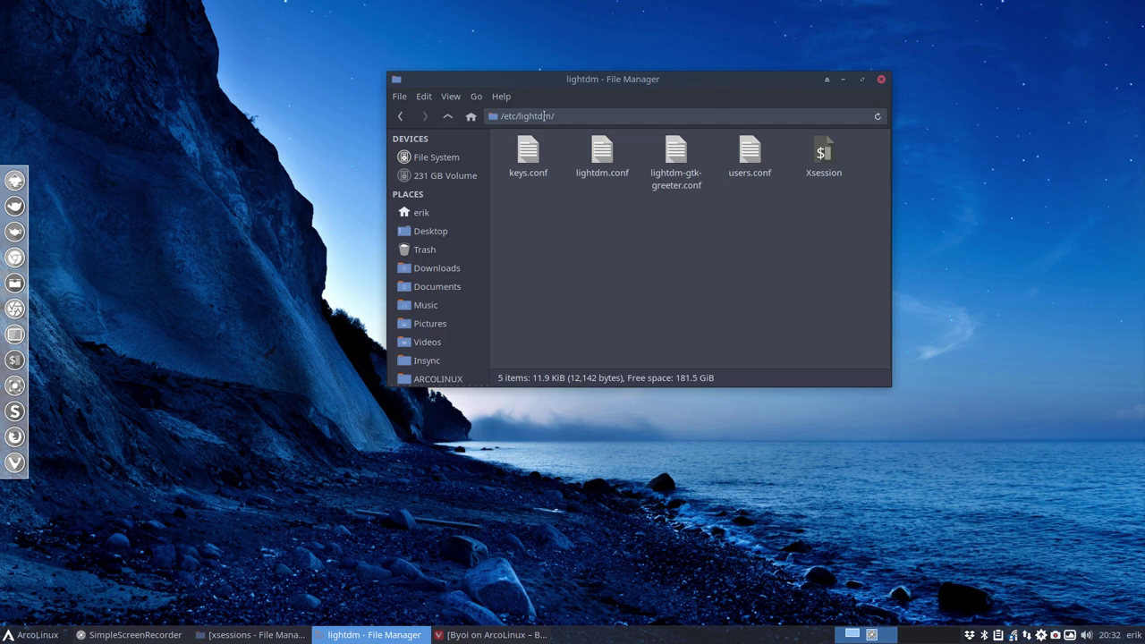
pyautogui.click(604, 152)
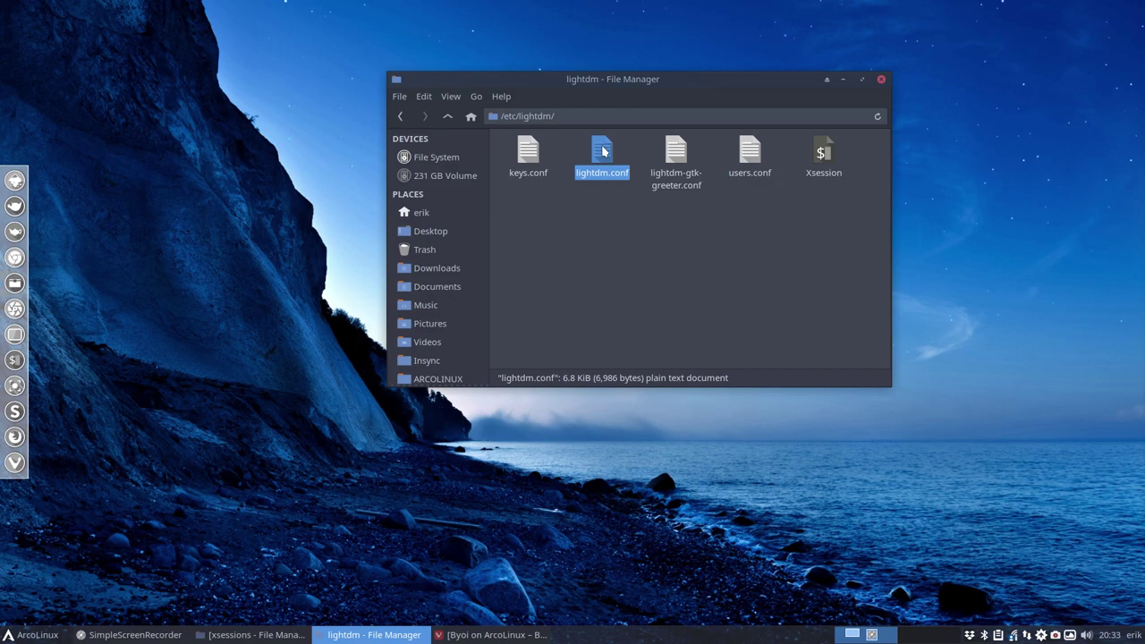
pyautogui.rightClick(604, 152)
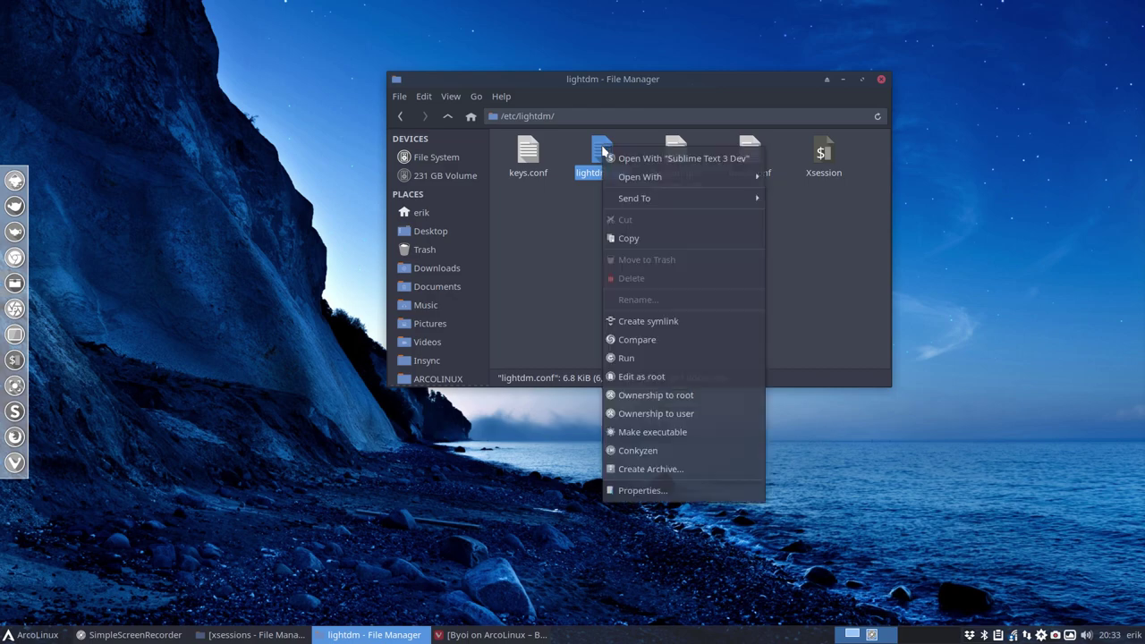
# Open lightdm.conf in Sublime Text 3 Dev and switch its syntax highlighting to Perl.
pyautogui.click(691, 161)
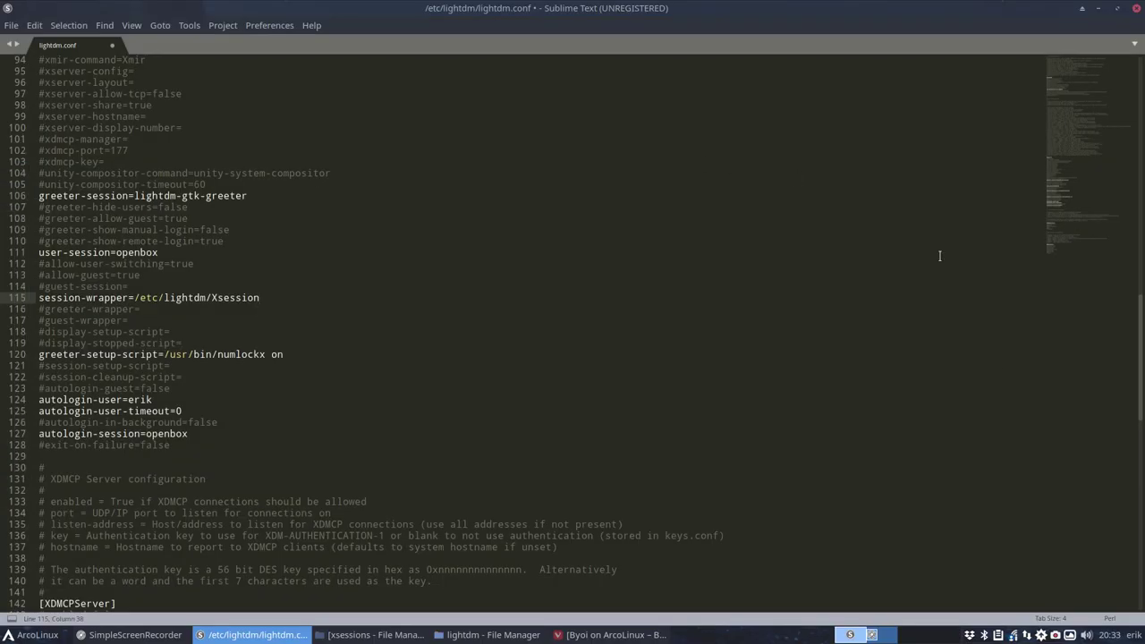
pyautogui.click(1109, 618)
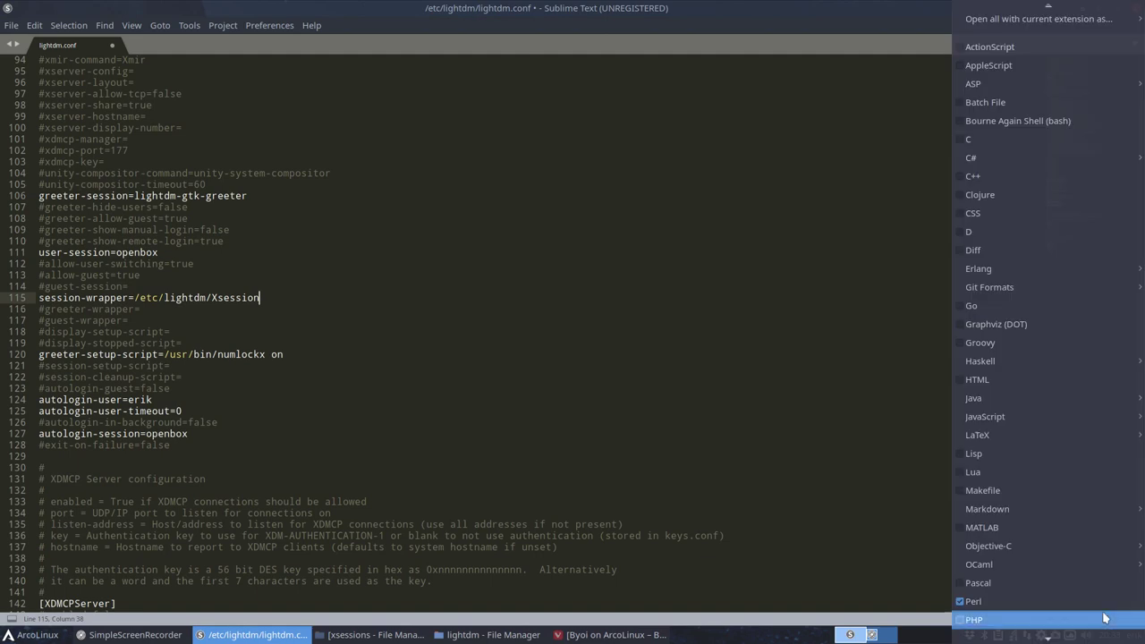
pyautogui.scroll(-2, 1038, 616)
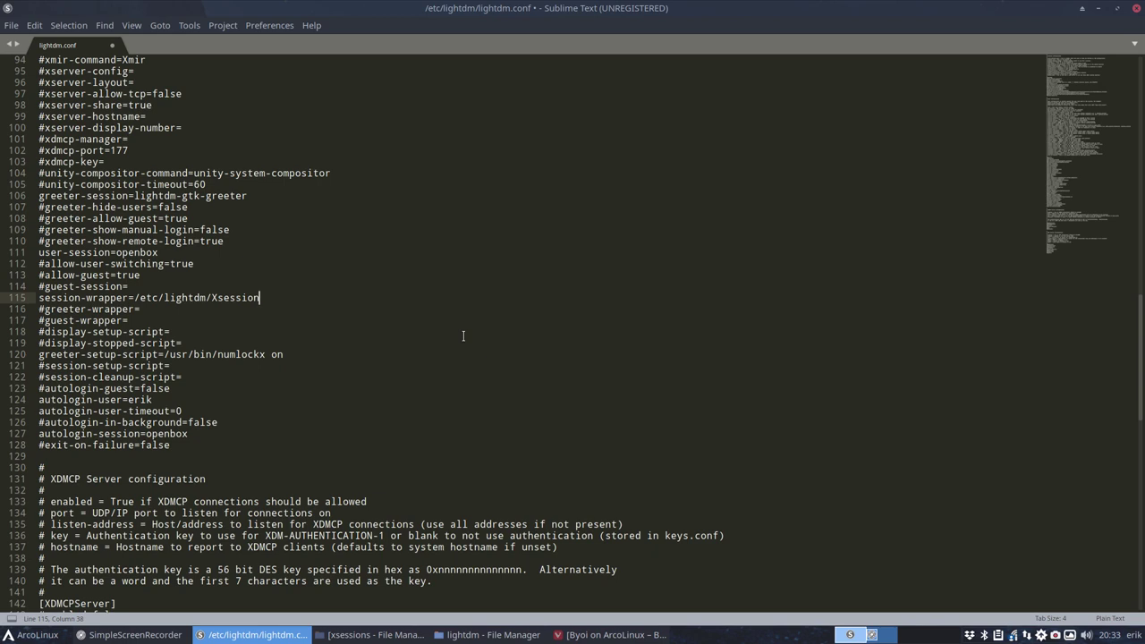
pyautogui.click(1110, 619)
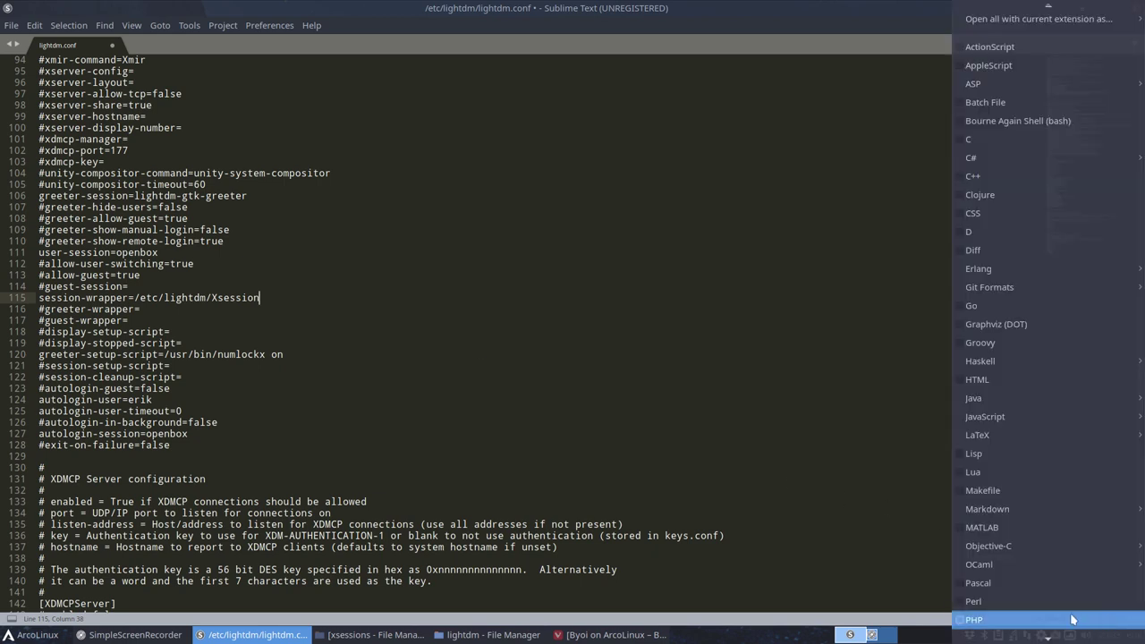
pyautogui.click(981, 603)
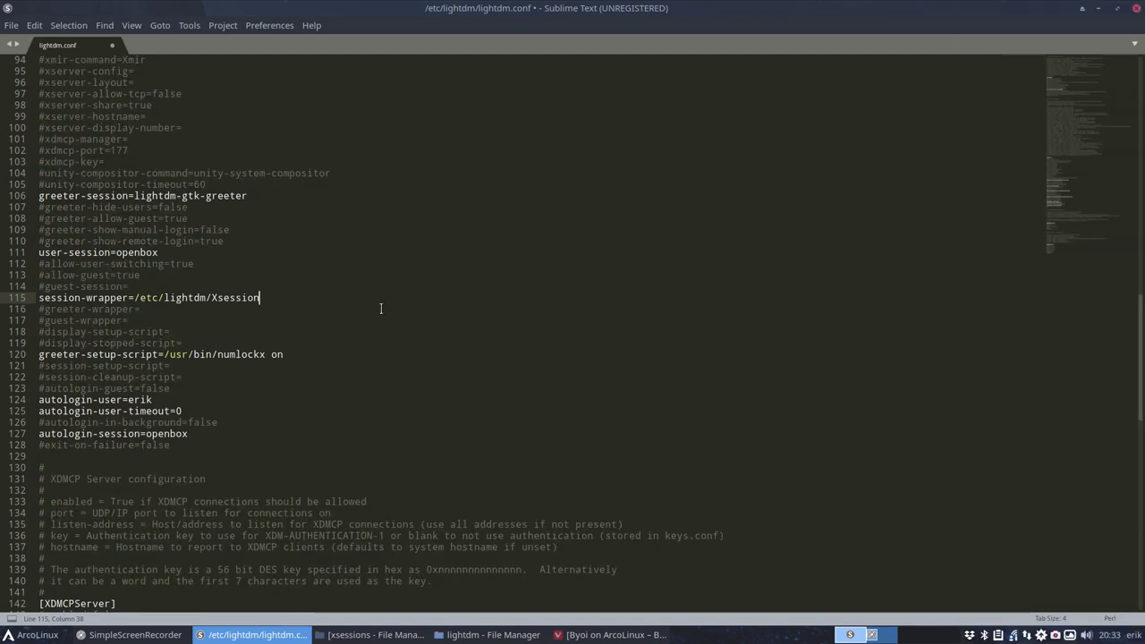
pyautogui.scroll(10, 380, 308)
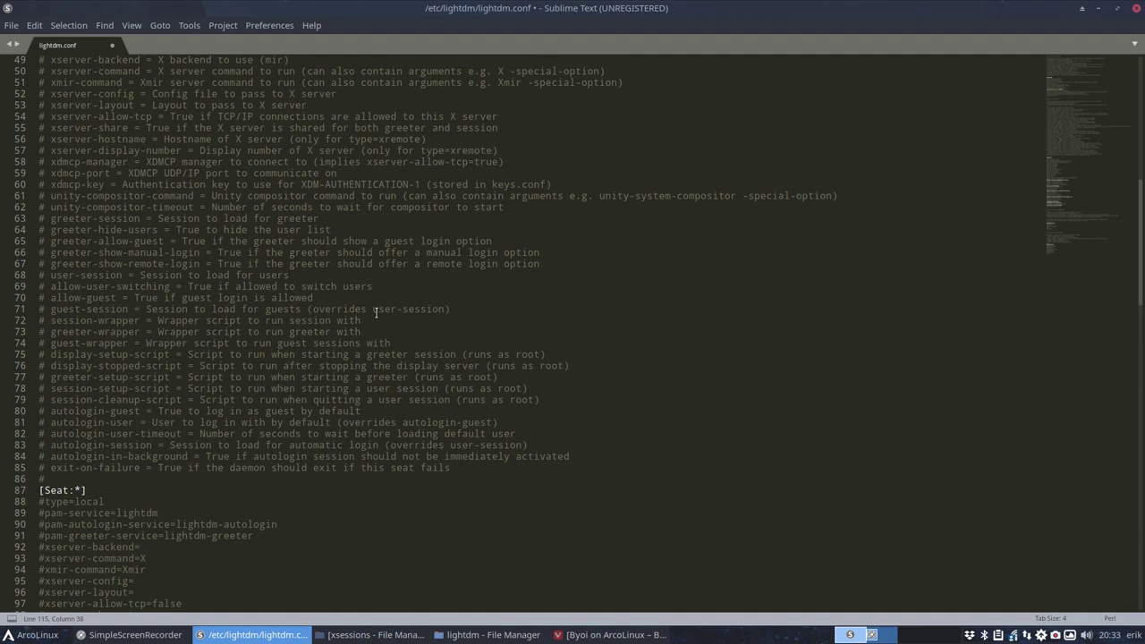
pyautogui.scroll(-13, 375, 309)
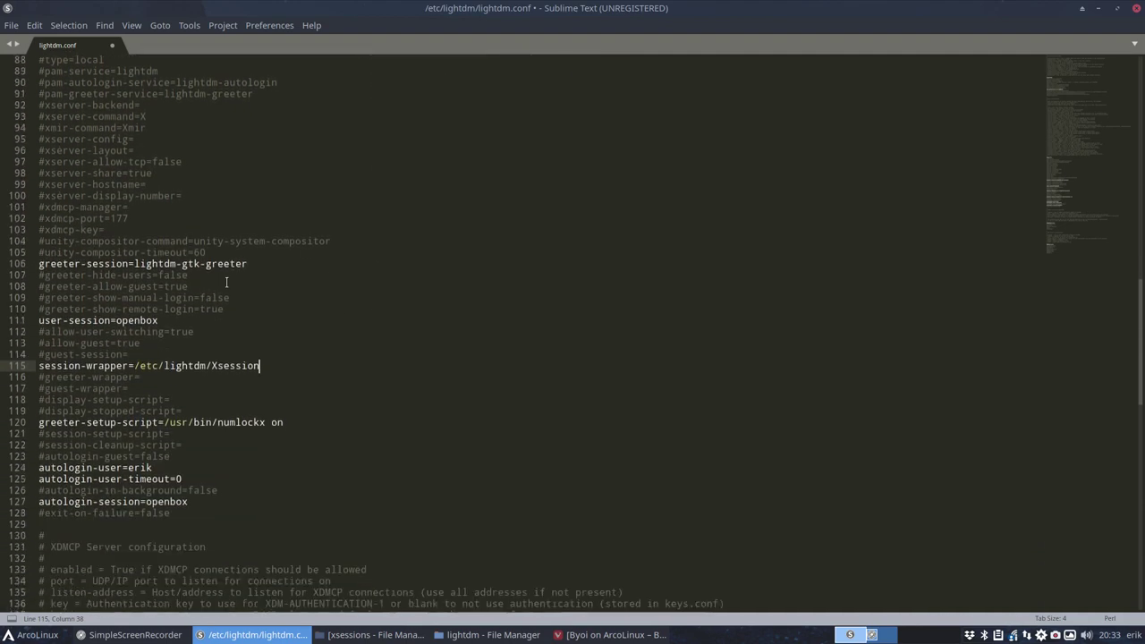
pyautogui.scroll(-2, 217, 274)
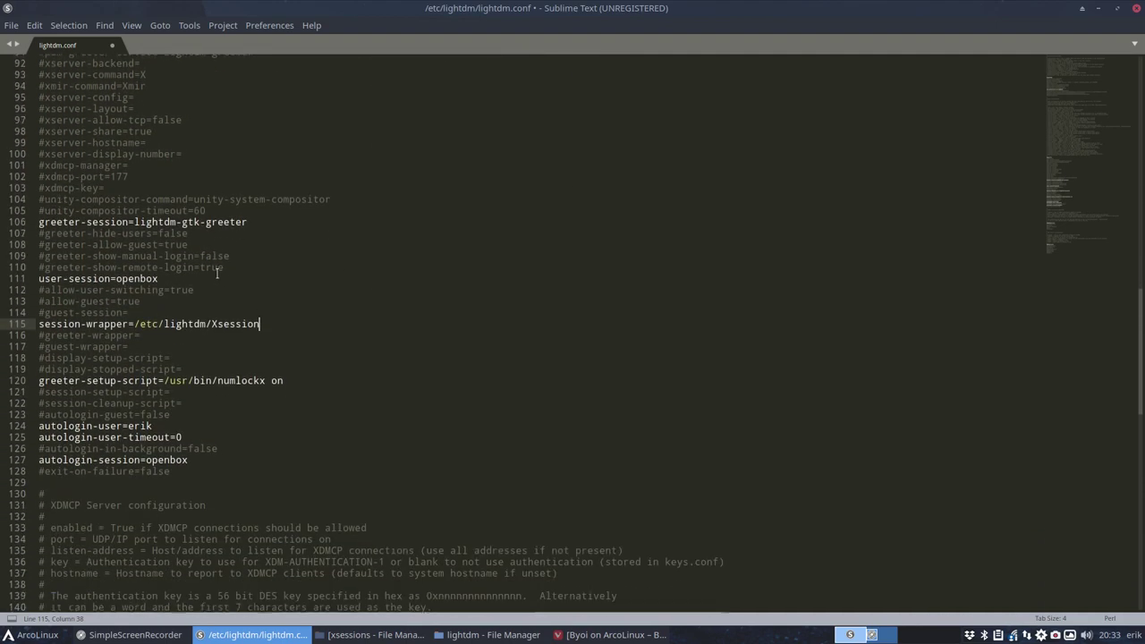
# Change user-session on line 111 and autologin-session on line 127 from openbox to xfce.
pyautogui.click(125, 252)
pyautogui.doubleClick(125, 252)
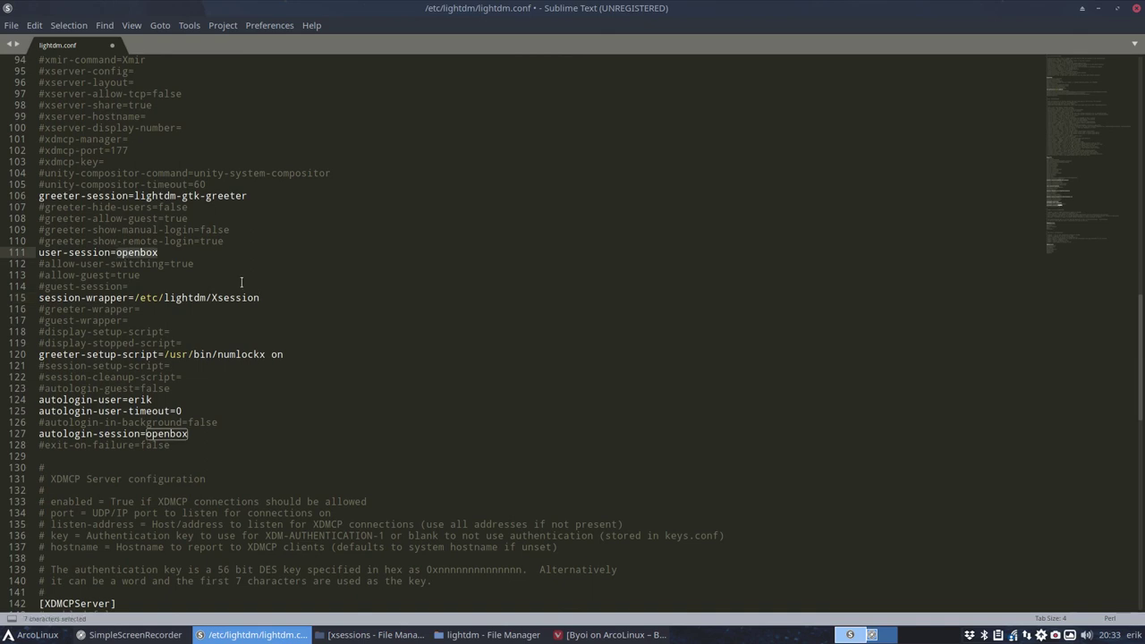
pyautogui.write('xfce')
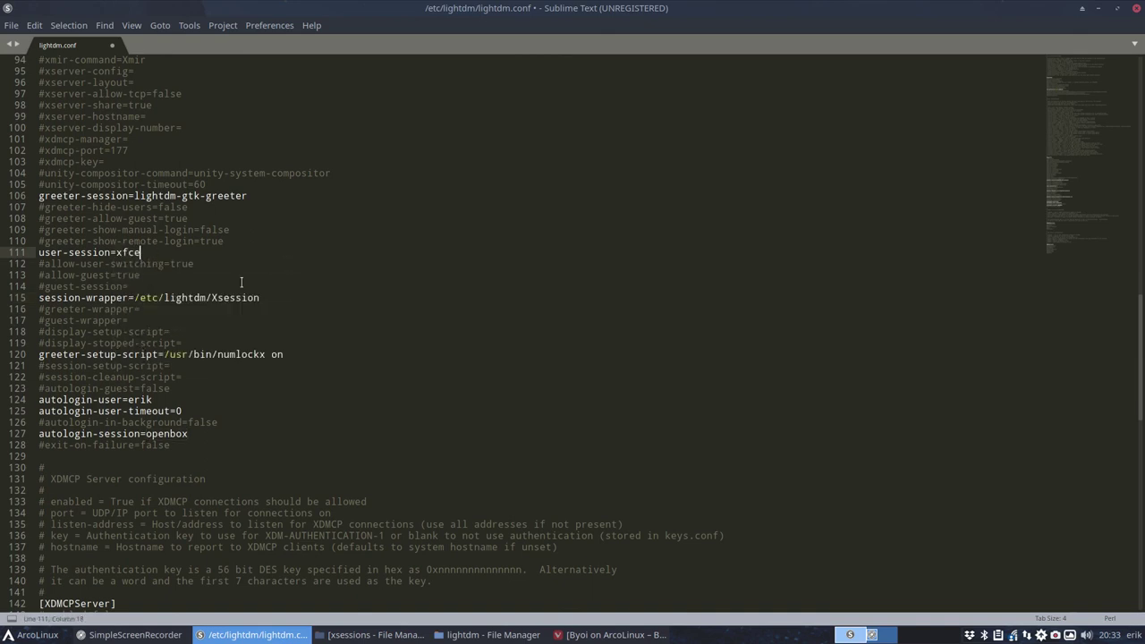
pyautogui.doubleClick(172, 433)
pyautogui.write('xfce')
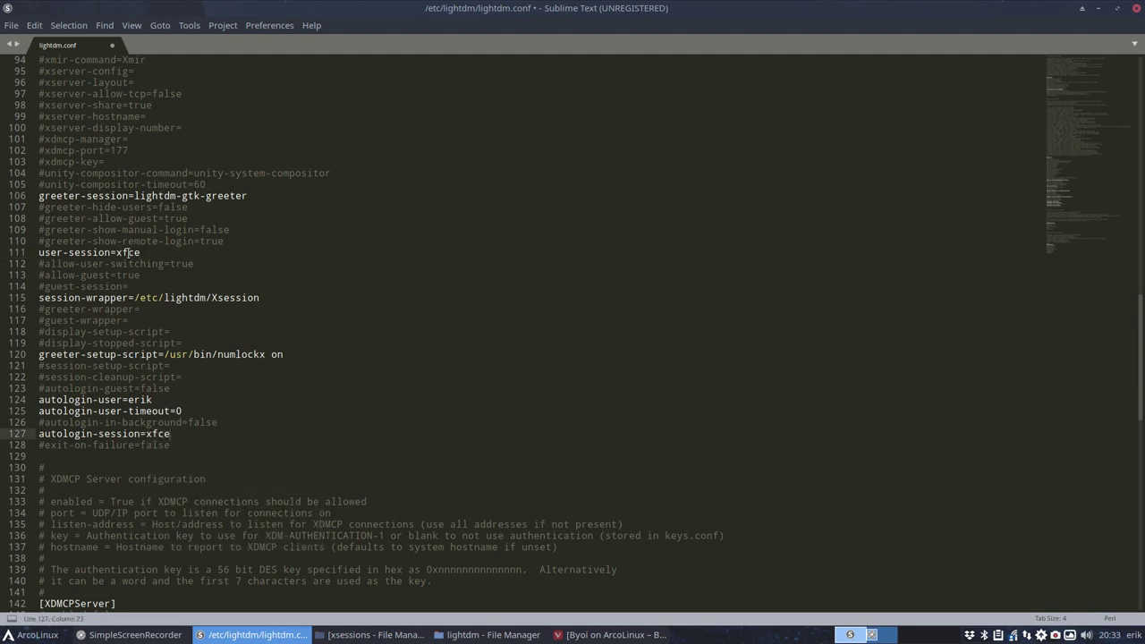
pyautogui.doubleClick(158, 434)
# Comment out the autologin-user and autologin-user-timeout lines (124, 125) with #.
pyautogui.press('Up')
pyautogui.press('Up')
pyautogui.press('Up')
pyautogui.press('Home')
pyautogui.hotkey('shift', 'Right')
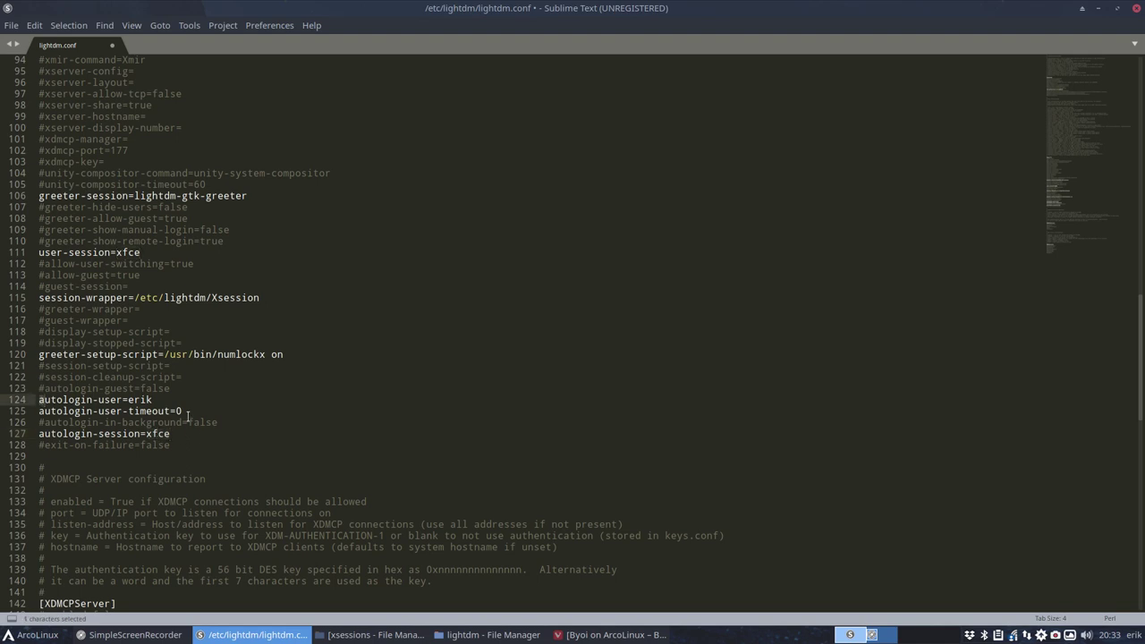
pyautogui.press('Left')
pyautogui.write('#')
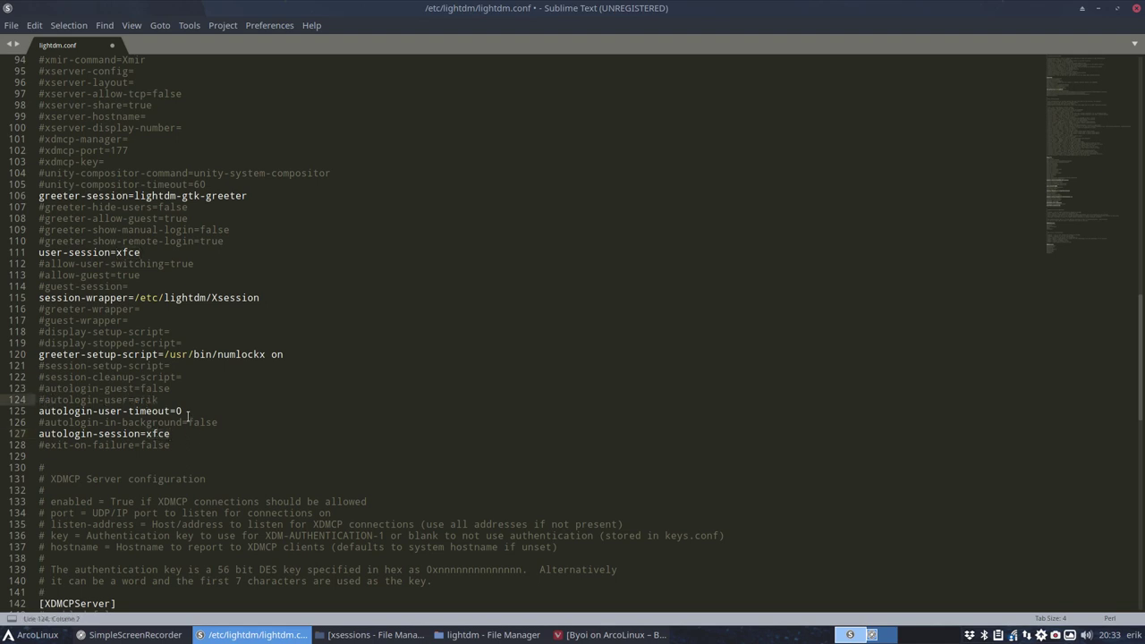
pyautogui.press('Down')
pyautogui.press('Home')
pyautogui.write('#')
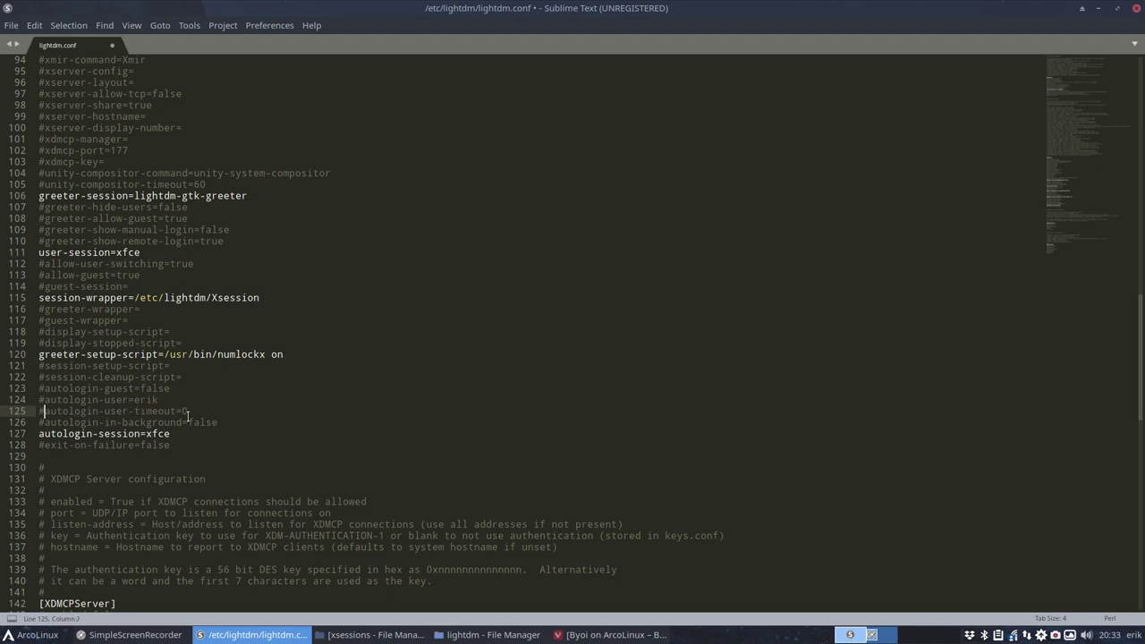
pyautogui.press('Down')
pyautogui.press('Down')
# Set autologin-session on line 127 to i3, undoing an accidental # comment first.
pyautogui.press('Home')
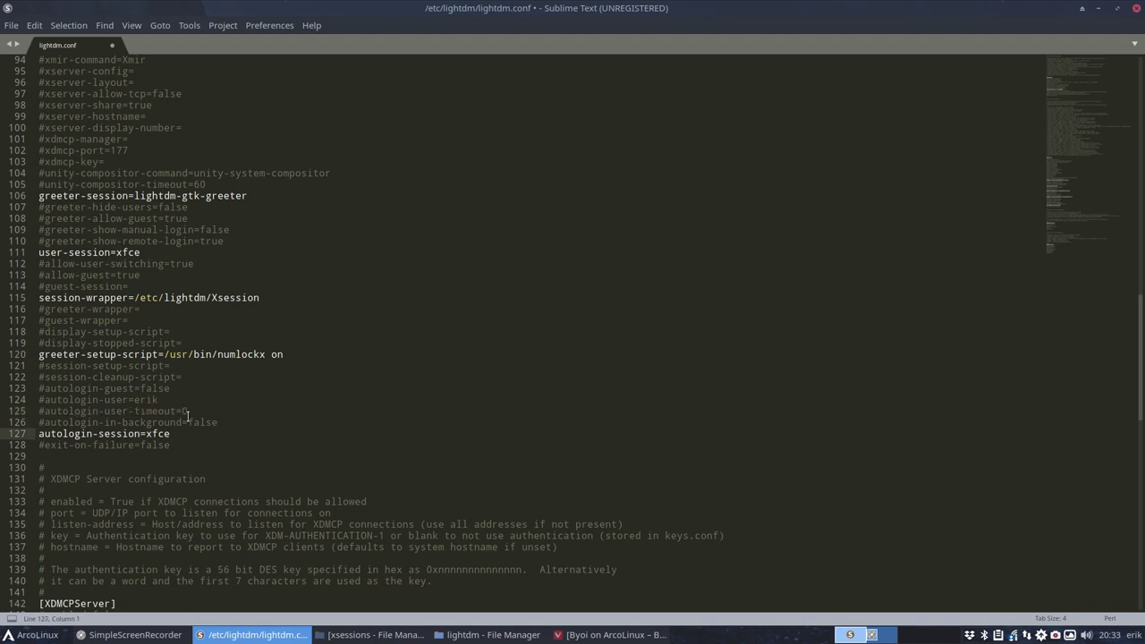
pyautogui.write('#')
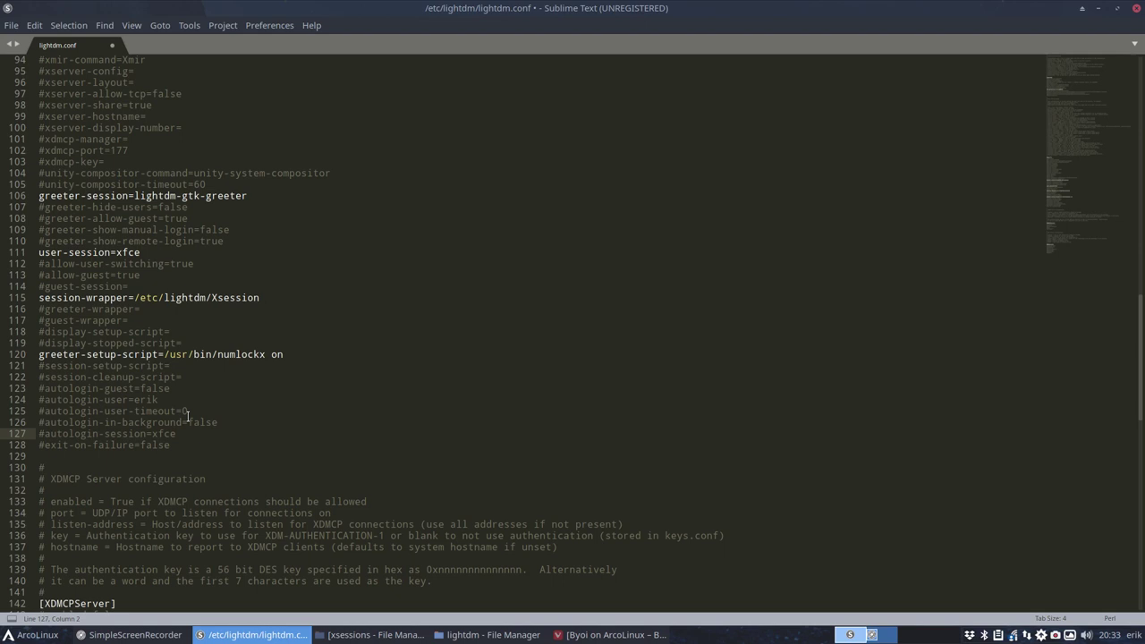
pyautogui.hotkey('ctrl', 'z')
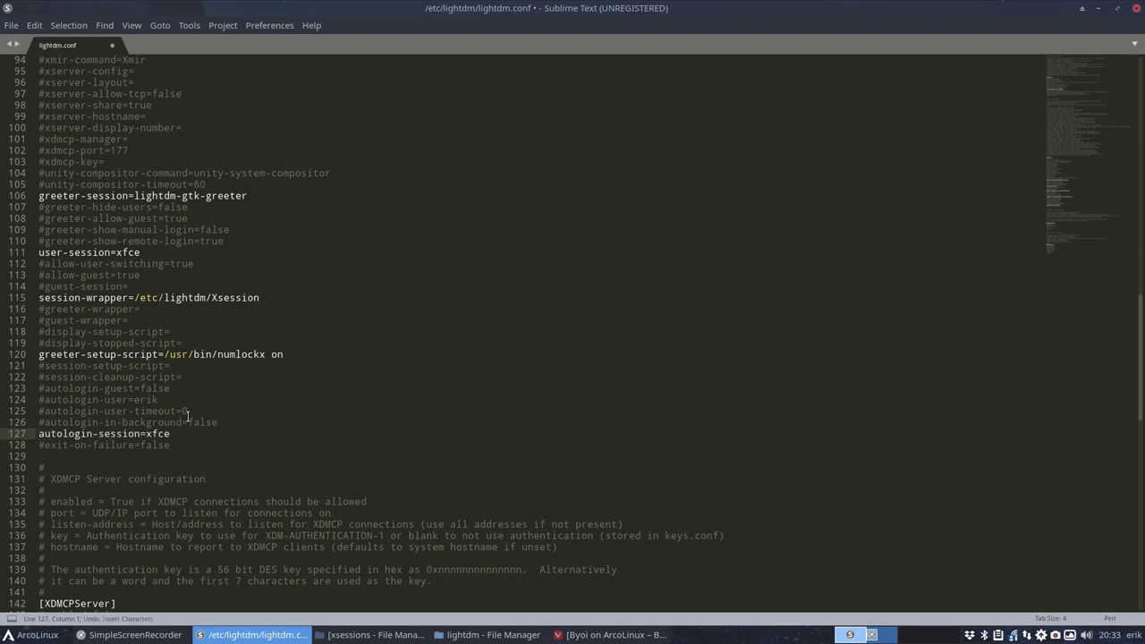
pyautogui.doubleClick(167, 433)
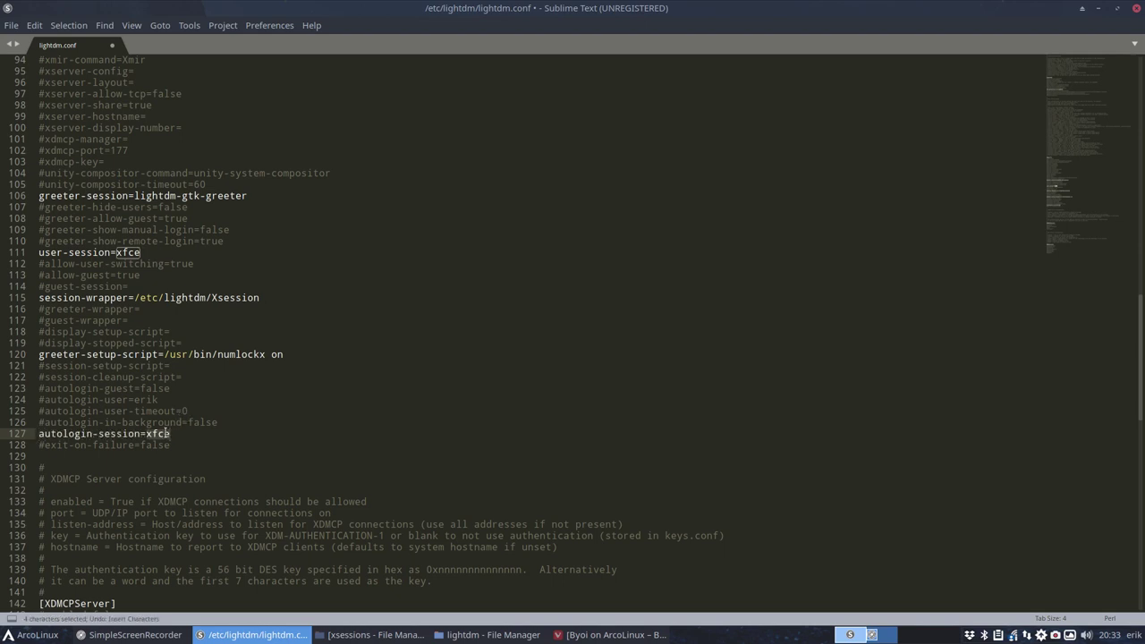
pyautogui.write('i3')
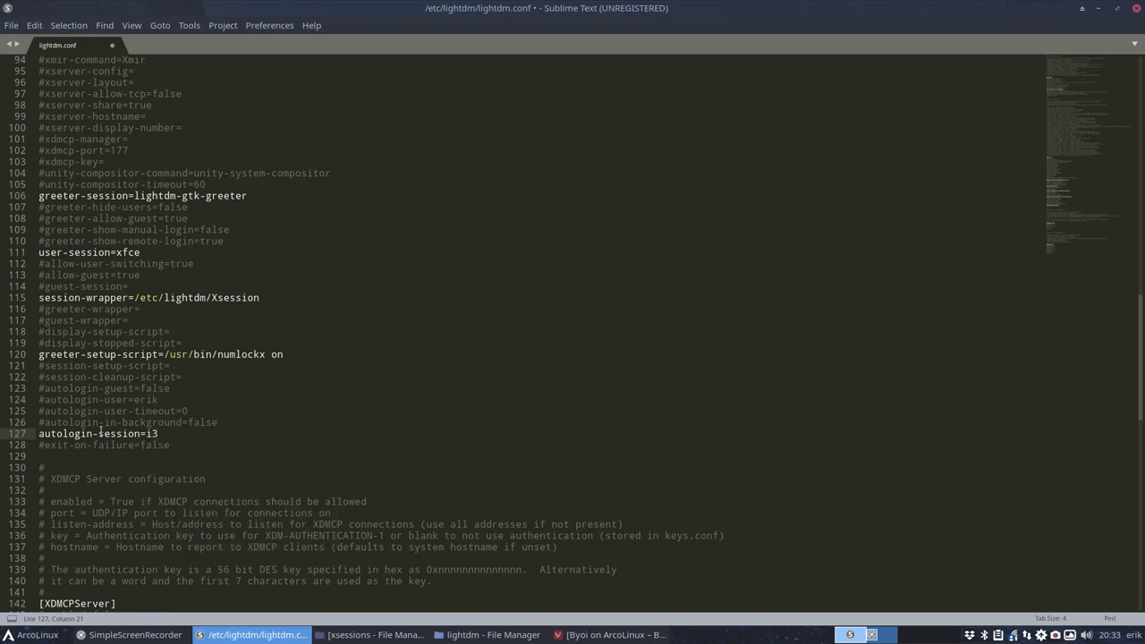
# Uncomment the autologin-user line and set user-session on line 111 to i3.
pyautogui.click(41, 401)
pyautogui.press('Delete')
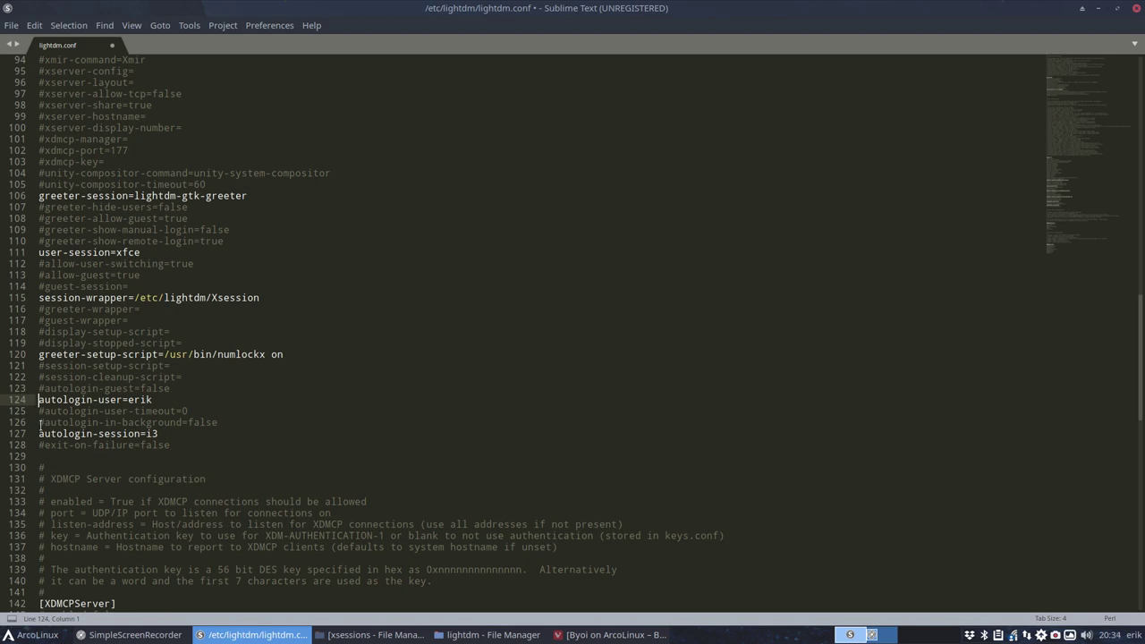
pyautogui.doubleClick(135, 252)
pyautogui.write('i3')
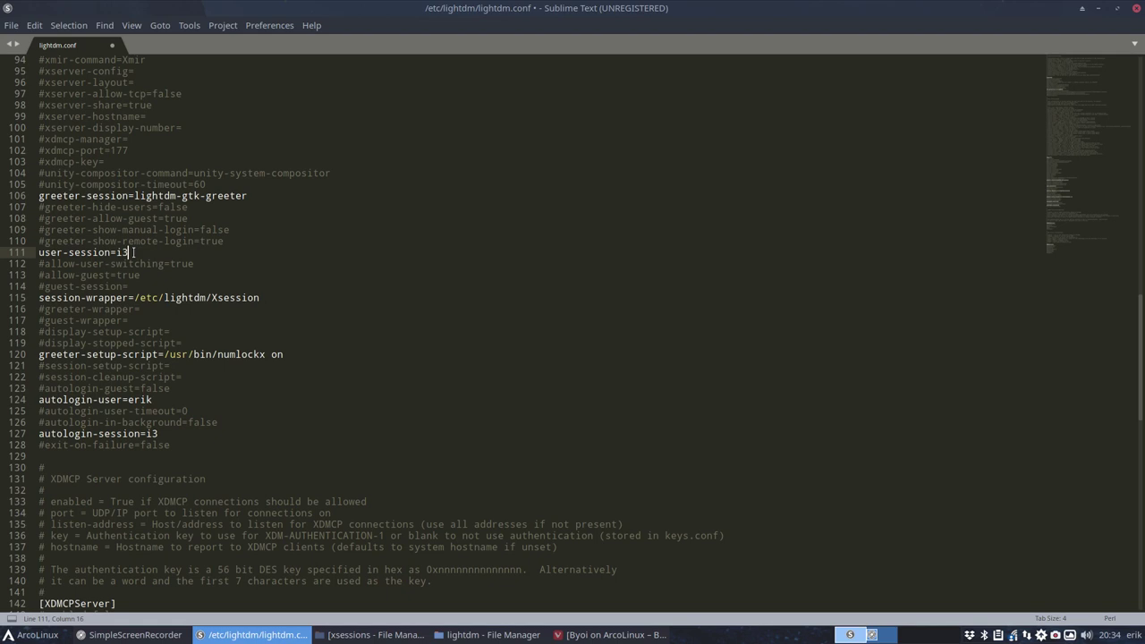
# Save lightdm.conf with Ctrl+S, entering the administrator password when prompted.
pyautogui.hotkey('ctrl', 's')
pyautogui.write('****')
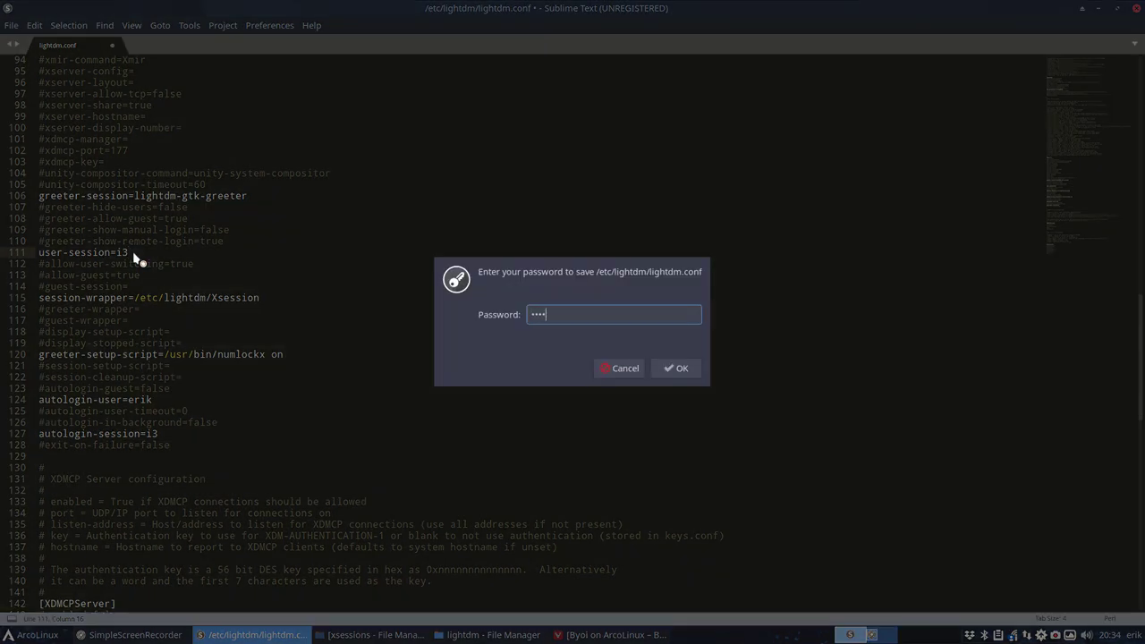
pyautogui.press('Return')
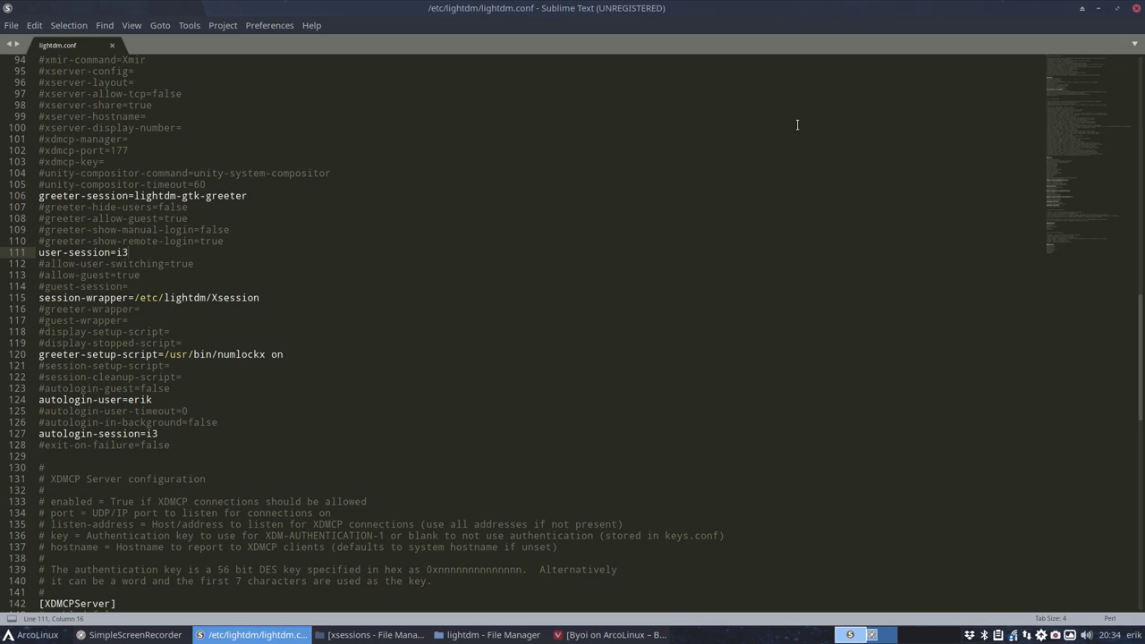
# Minimize Sublime Text and bring Vivaldi forward on the arcolinuxd GitHub organisation page.
pyautogui.click(1101, 9)
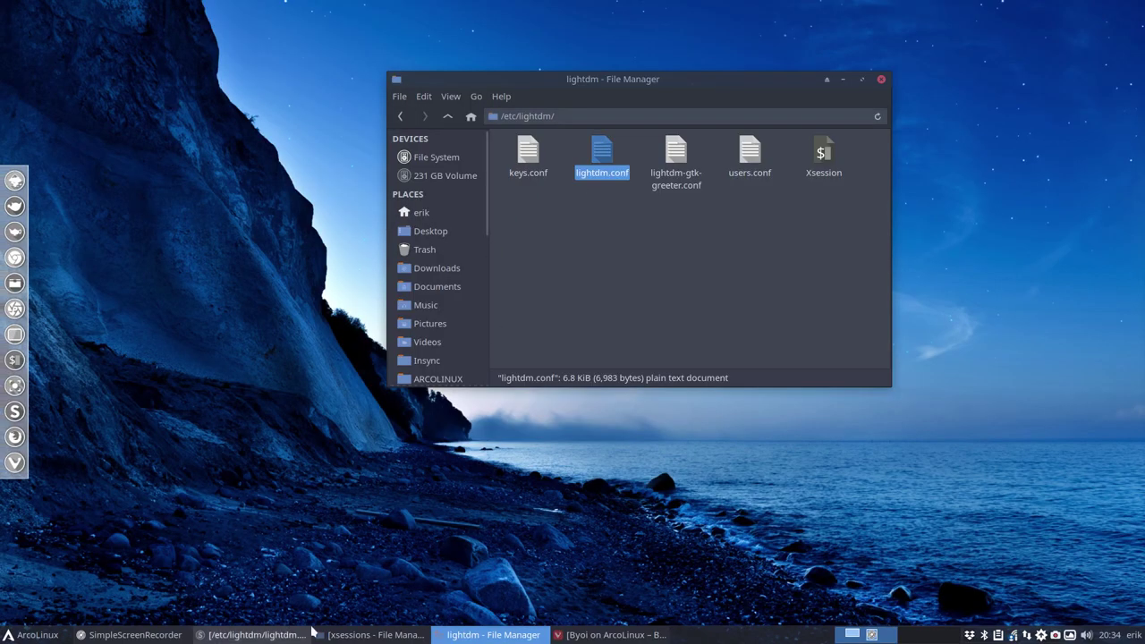
pyautogui.click(604, 635)
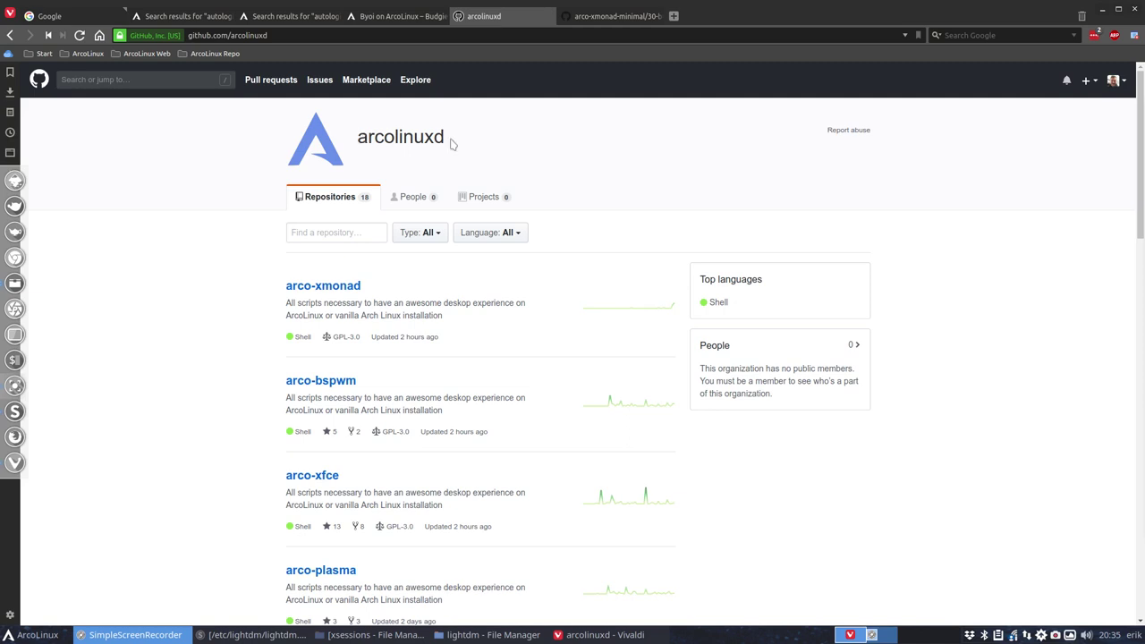
pyautogui.press('super+Return')
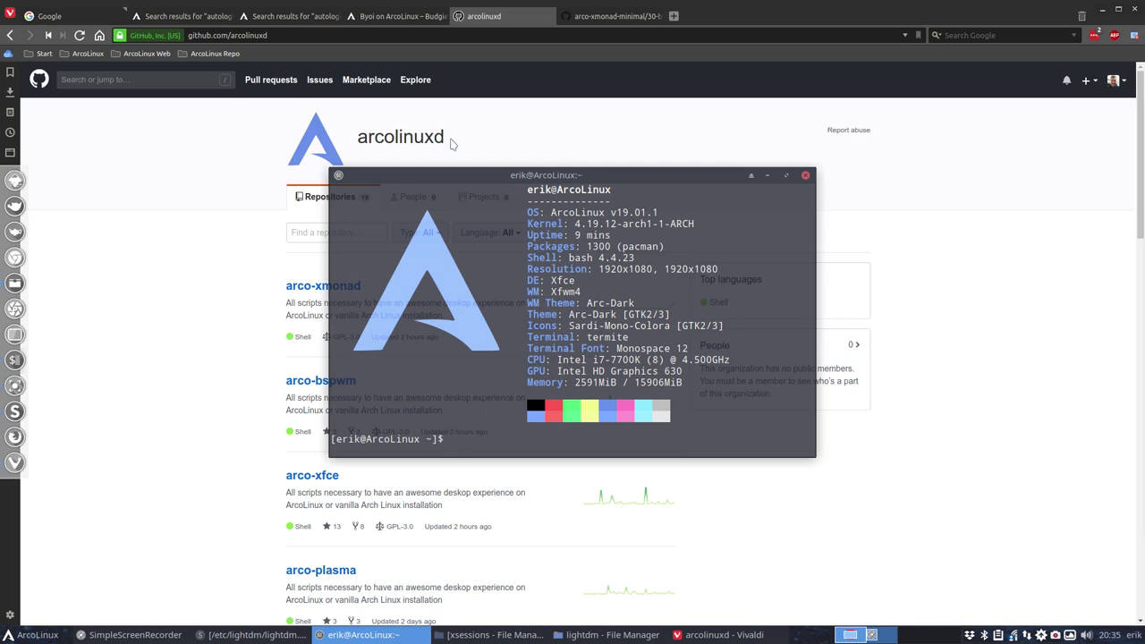
pyautogui.click(804, 175)
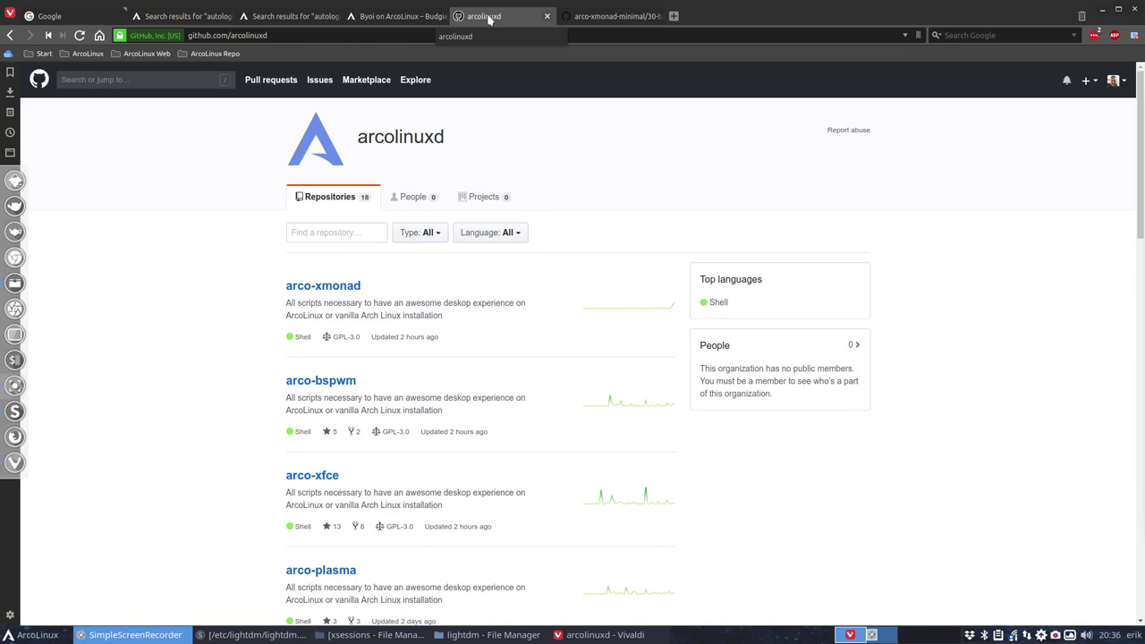
# In arco-xmonad's 800-autologin-v3.sh, highlight the gpasswd, autologin-user, autologin-session and sed lines.
pyautogui.click(333, 287)
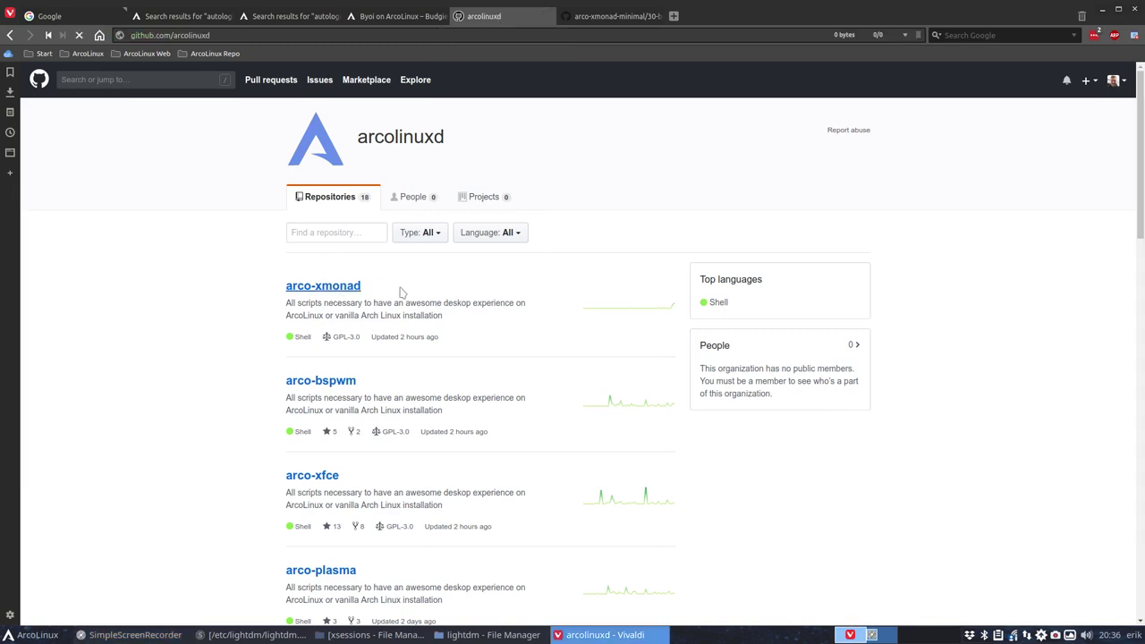
pyautogui.scroll(-5, 409, 291)
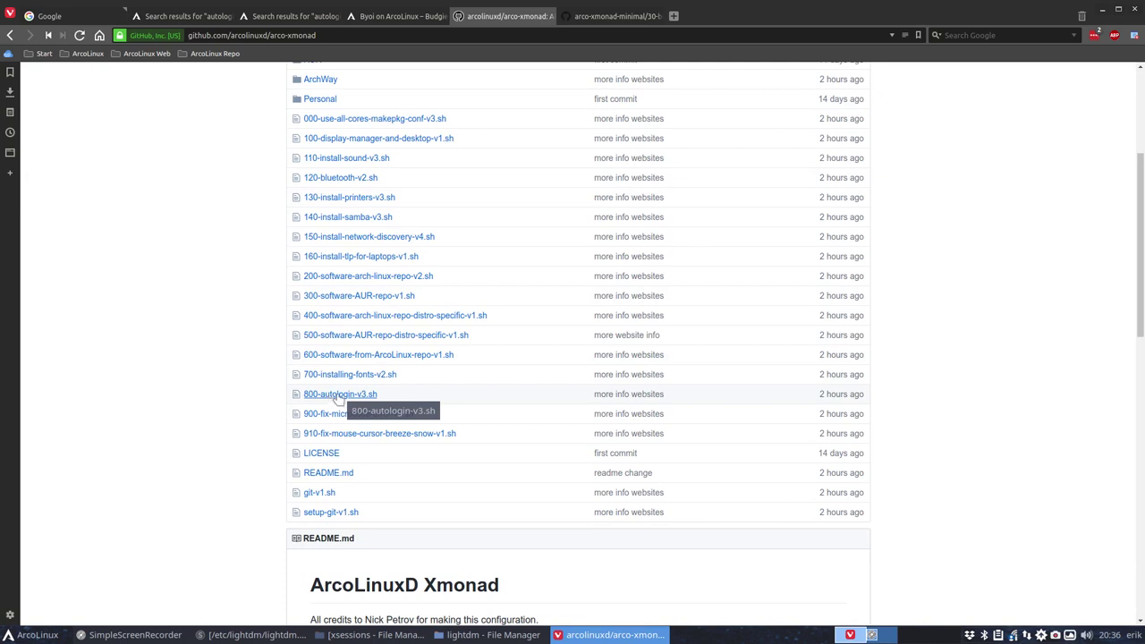
pyautogui.click(337, 397)
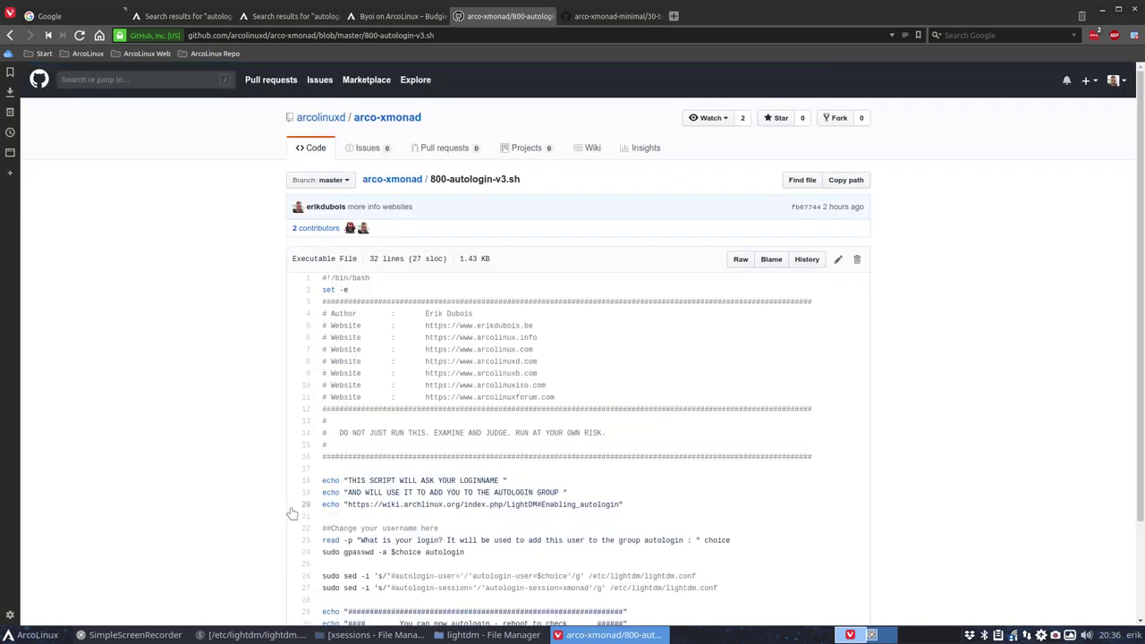
pyautogui.scroll(-3, 292, 514)
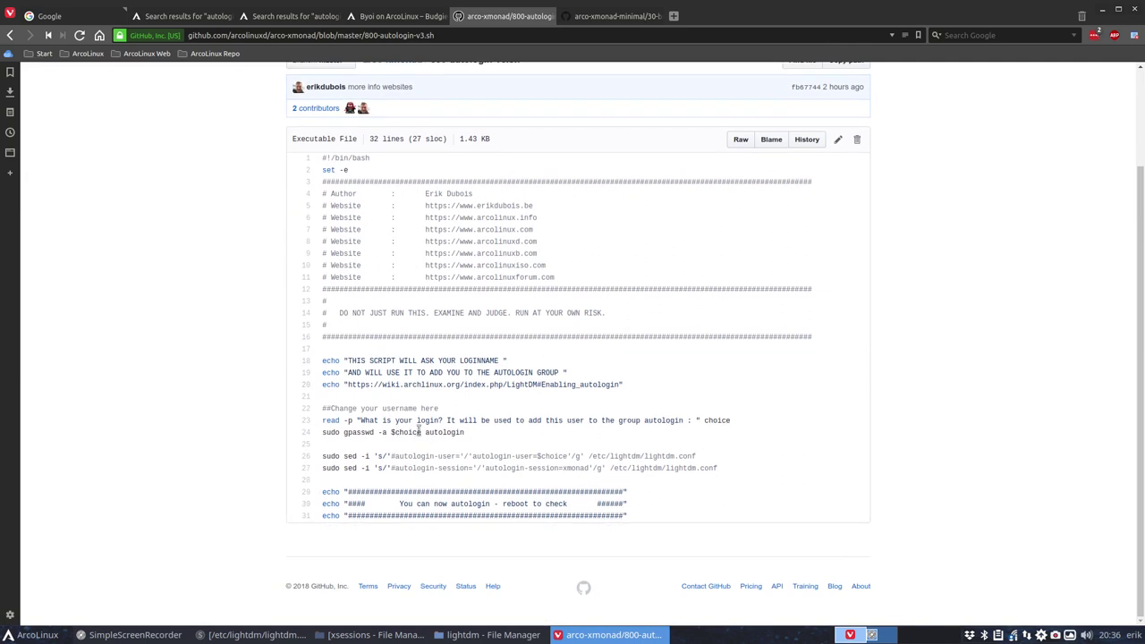
pyautogui.moveTo(424, 432); pyautogui.dragTo(472, 435)
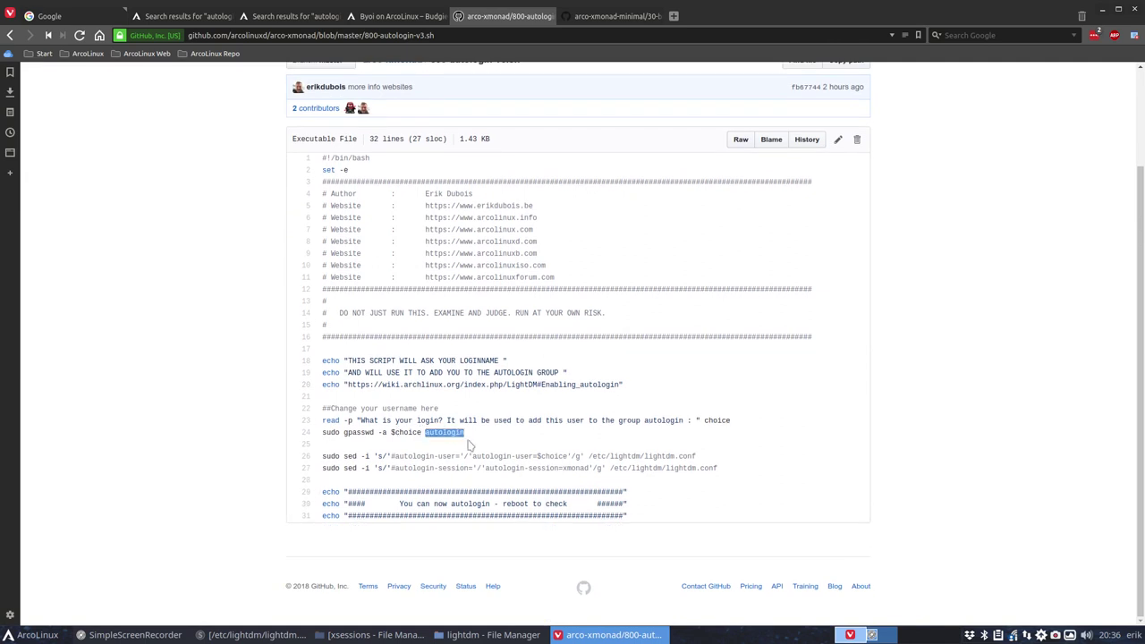
pyautogui.click(406, 433)
pyautogui.moveTo(345, 432); pyautogui.dragTo(386, 433)
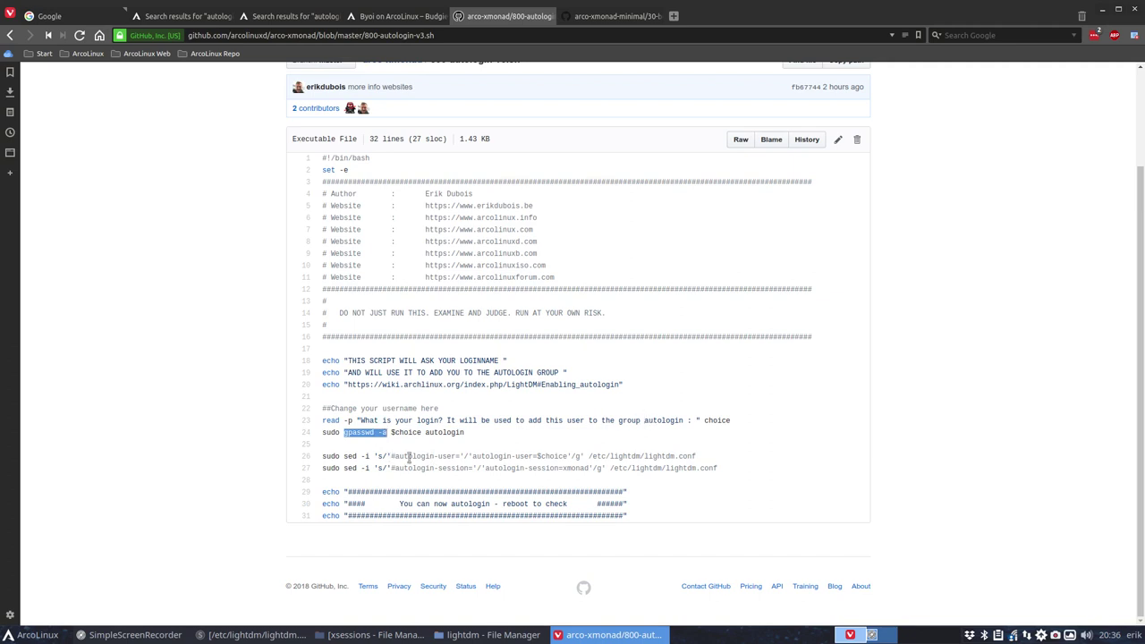
pyautogui.moveTo(391, 457); pyautogui.dragTo(571, 454)
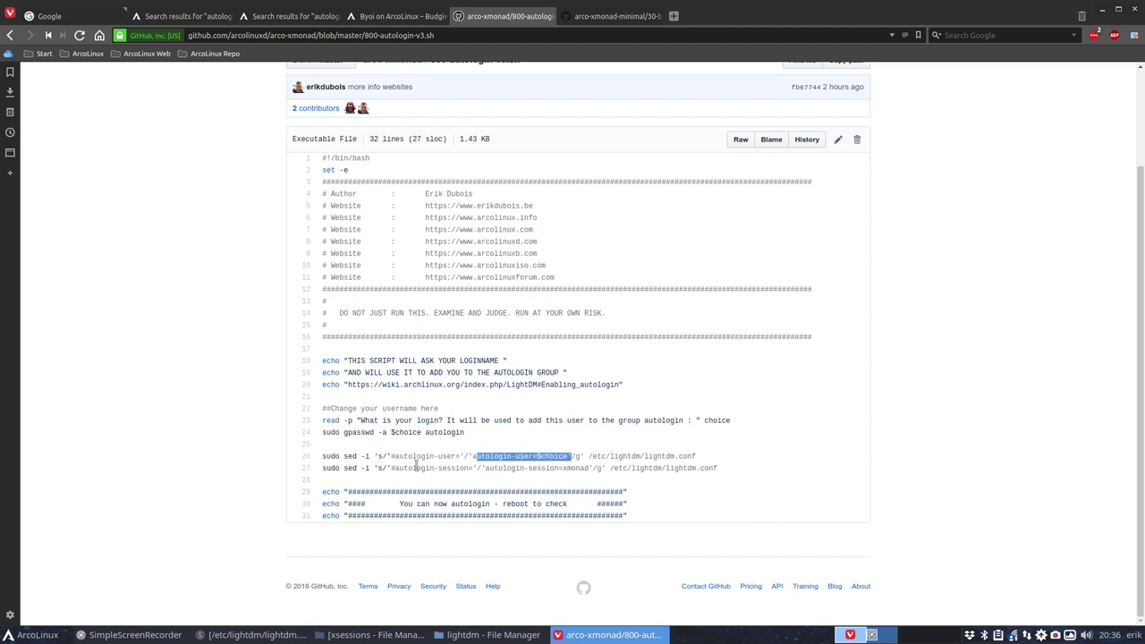
pyautogui.moveTo(391, 468); pyautogui.dragTo(589, 467)
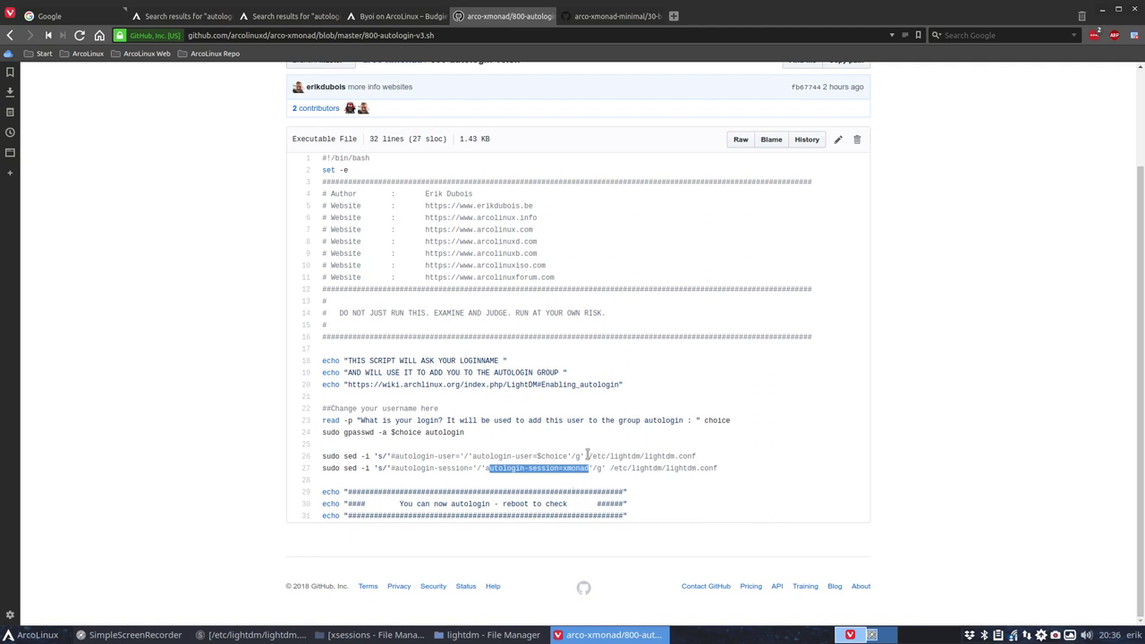
pyautogui.moveTo(587, 455); pyautogui.dragTo(322, 457)
pyautogui.moveTo(694, 457); pyautogui.dragTo(706, 460)
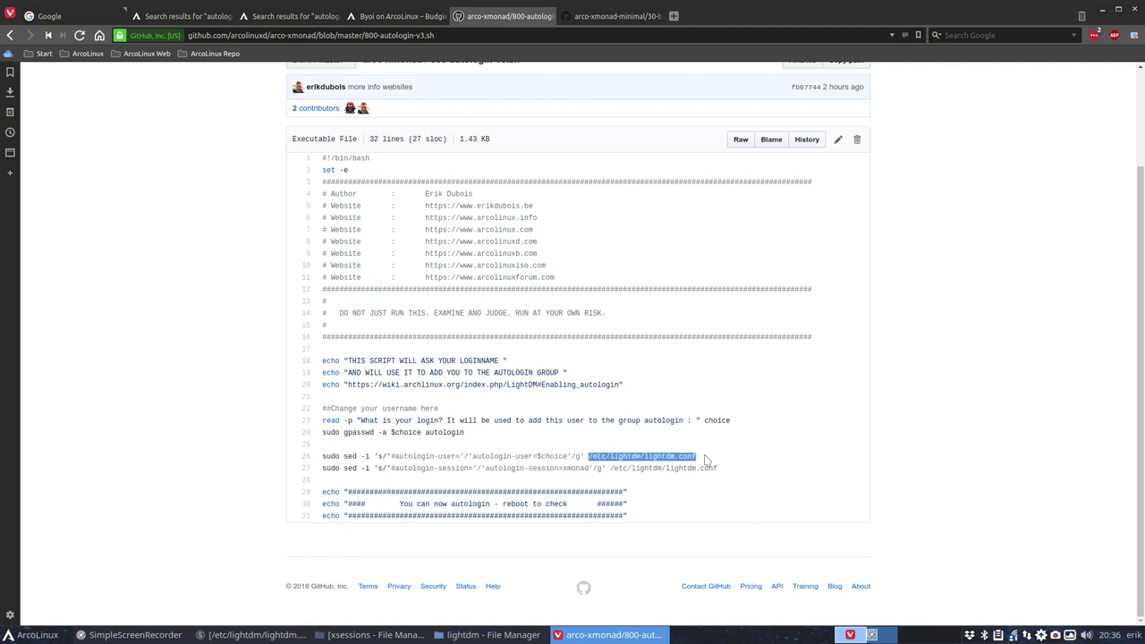
pyautogui.click(636, 468)
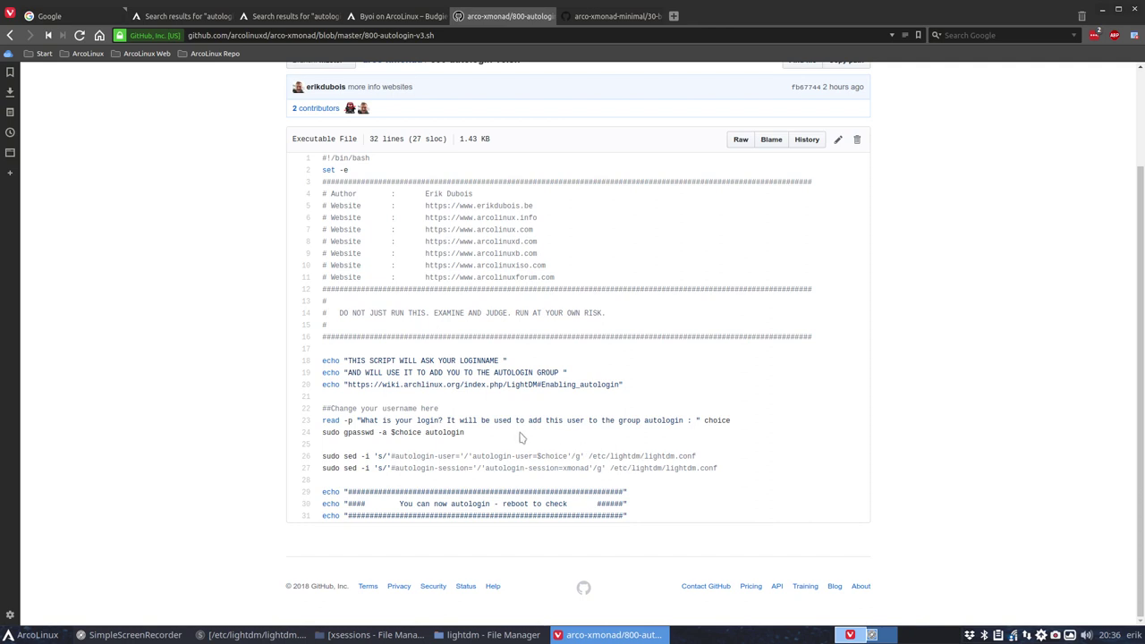
# Open arco-openbox's 800-autologin-v3.sh, highlight openbox and $choice, then return to its file list.
pyautogui.click(10, 38)
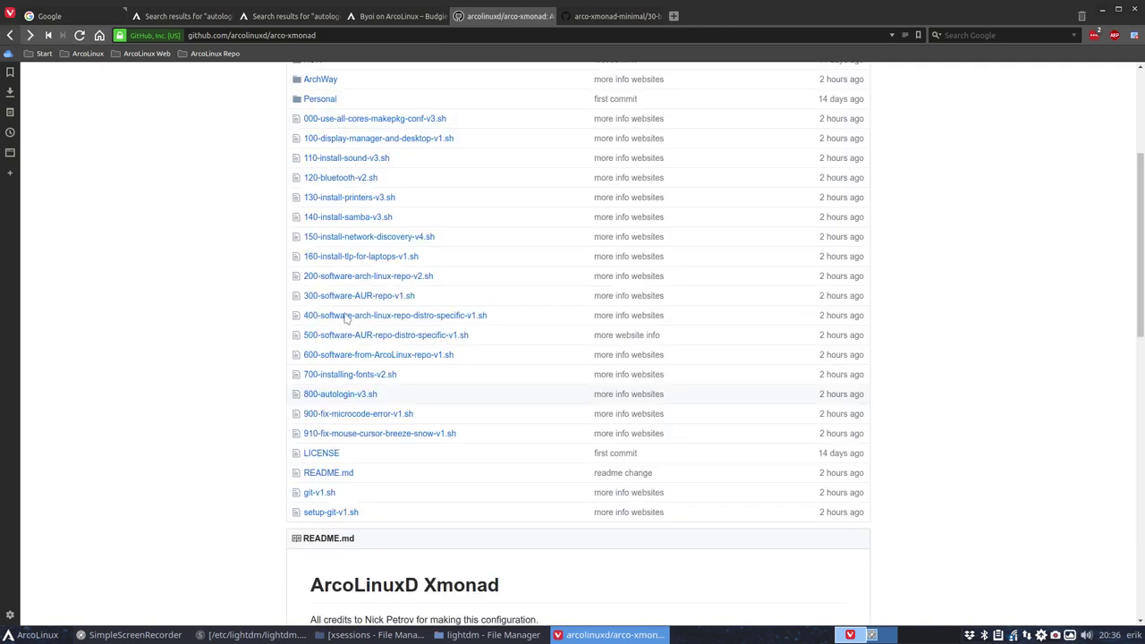
pyautogui.click(10, 36)
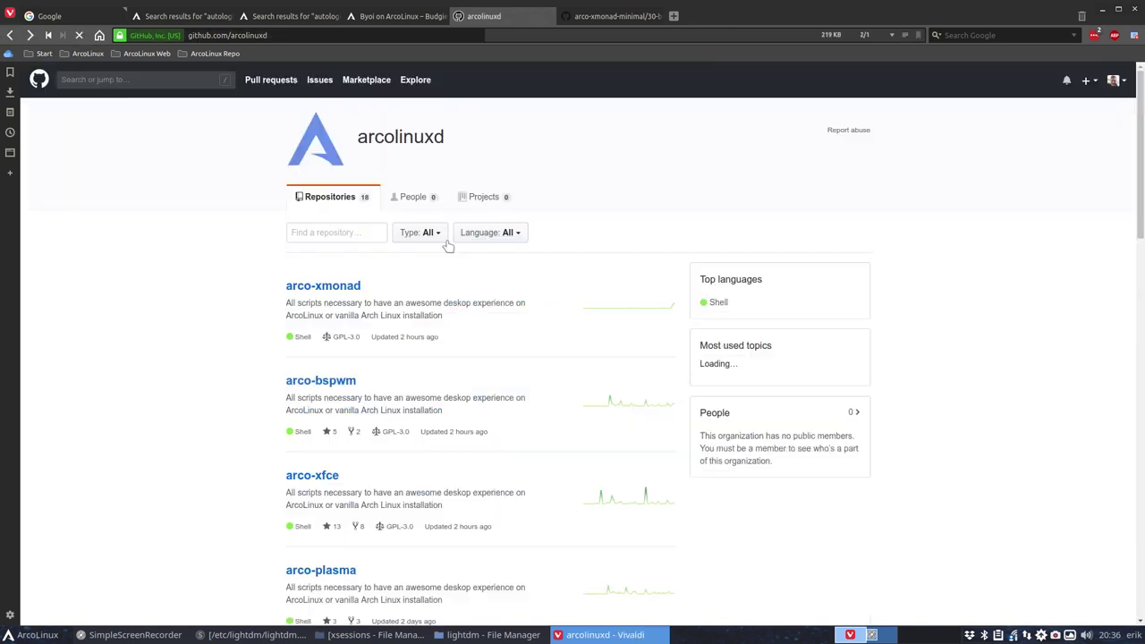
pyautogui.scroll(-3, 349, 420)
pyautogui.click(345, 414)
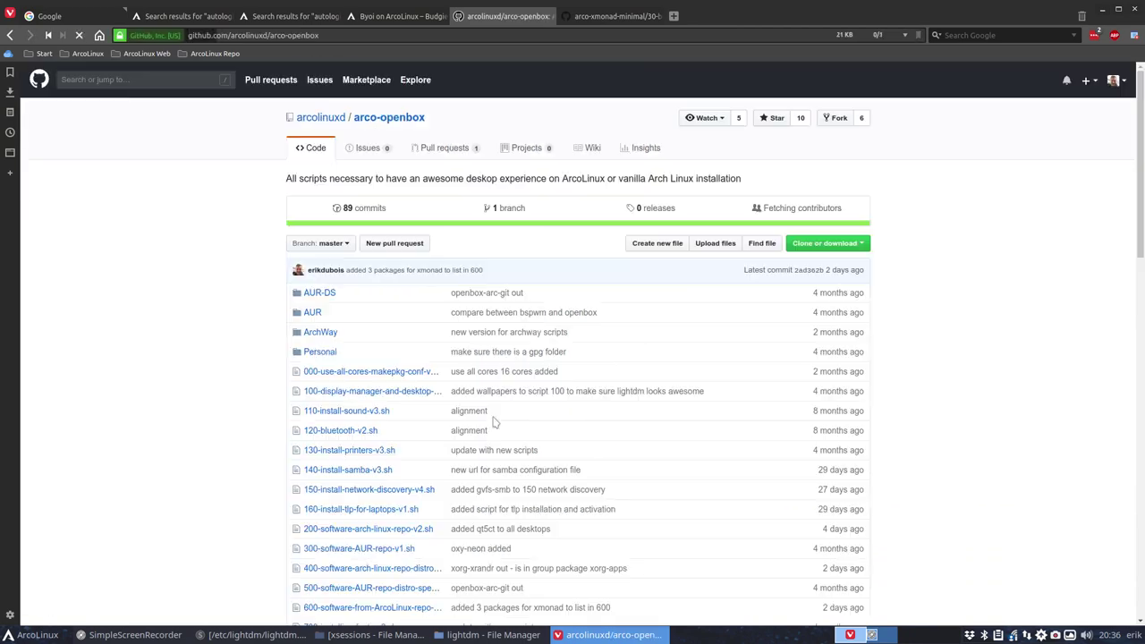
pyautogui.scroll(-5, 468, 435)
pyautogui.scroll(1, 456, 436)
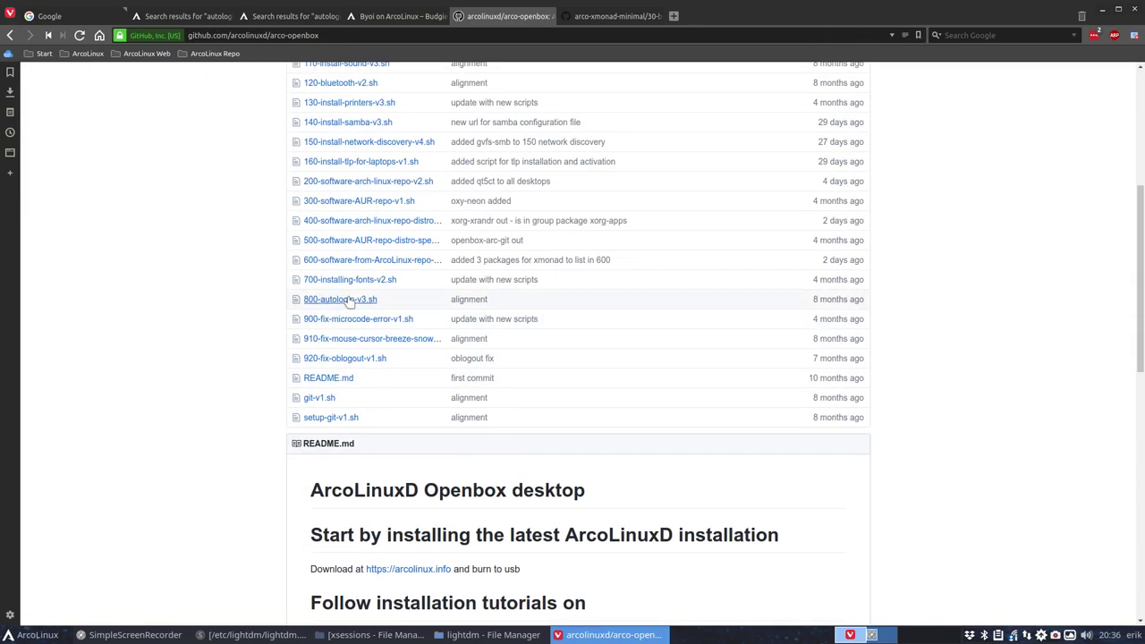
pyautogui.click(349, 298)
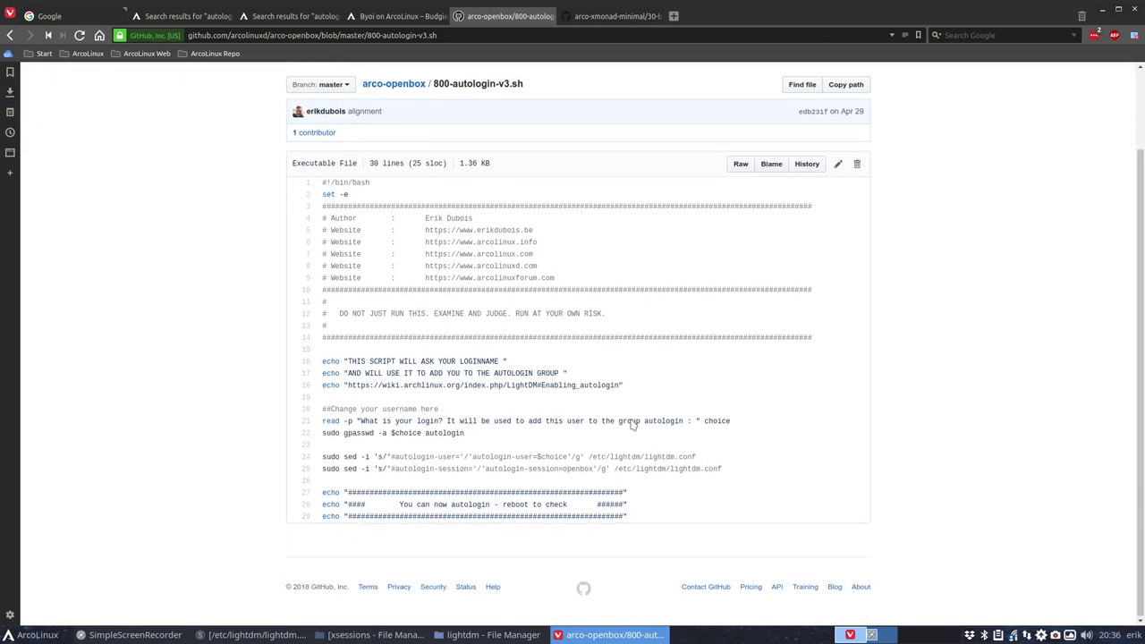
pyautogui.scroll(-2, 633, 426)
pyautogui.doubleClick(576, 471)
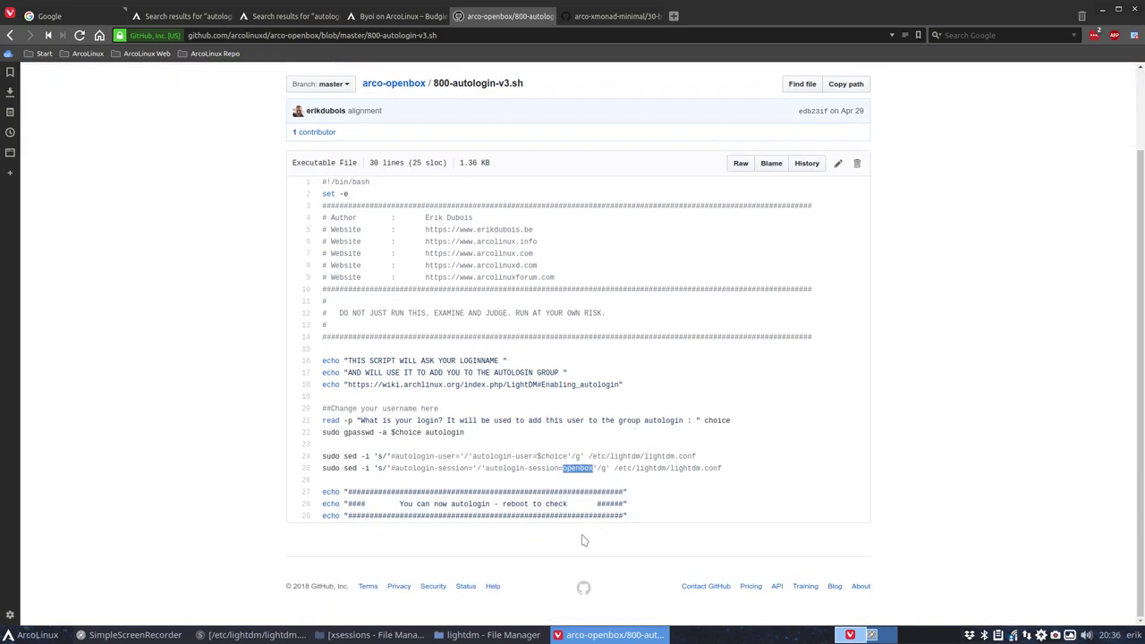
pyautogui.moveTo(537, 458); pyautogui.dragTo(569, 457)
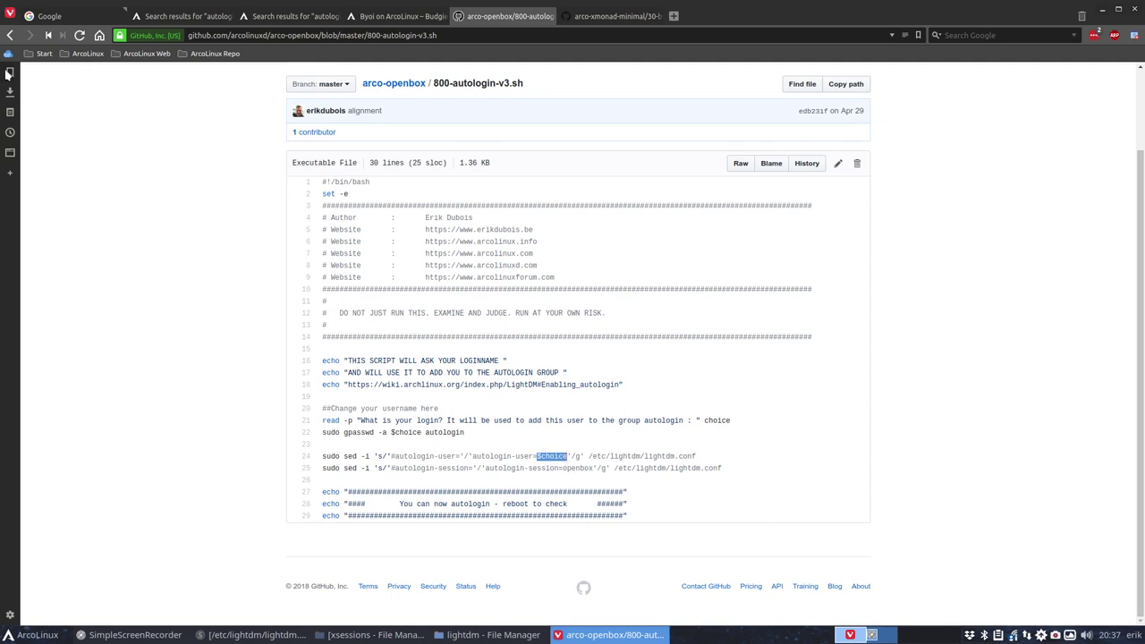
pyautogui.click(11, 34)
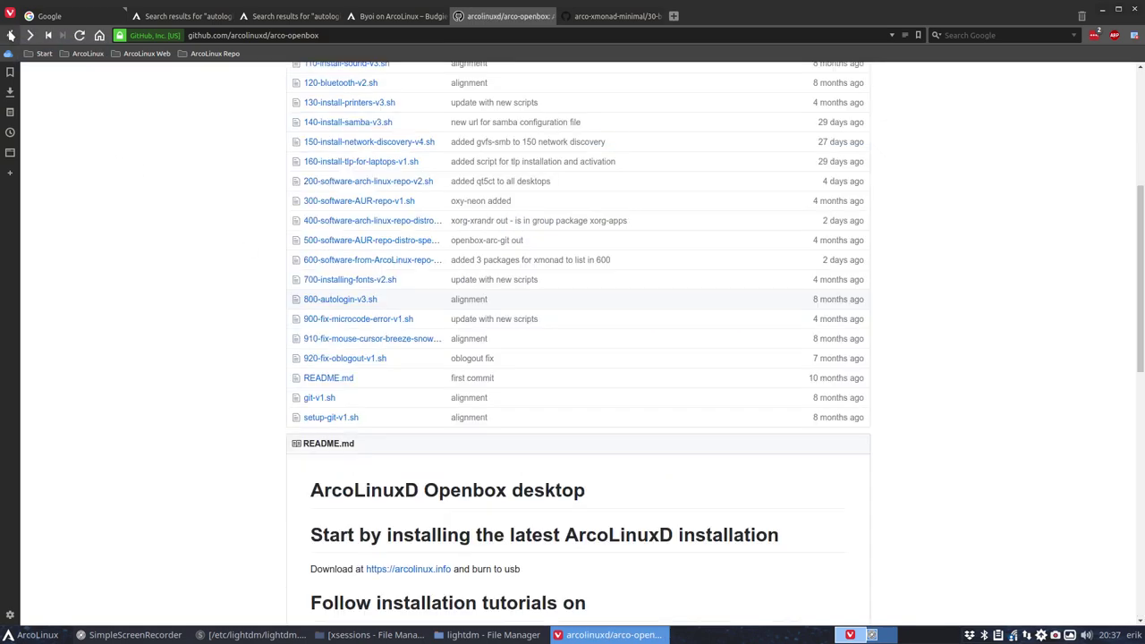
# Go back a page and briefly highlight the whole autologin note.
pyautogui.click(11, 34)
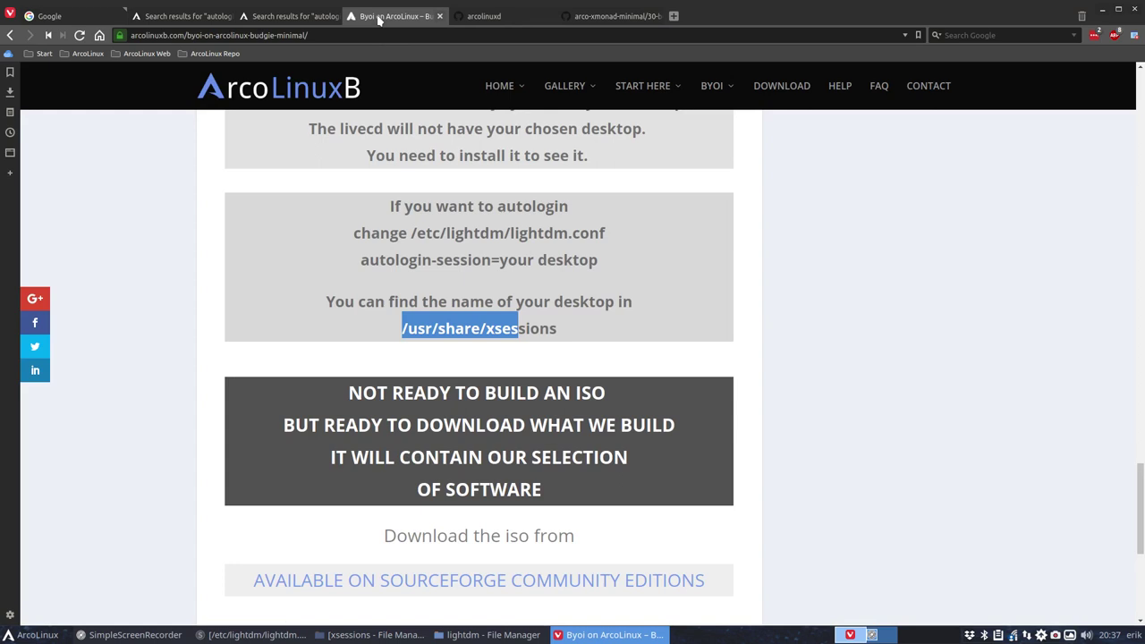
pyautogui.click(462, 330)
pyautogui.moveTo(555, 329); pyautogui.dragTo(369, 211)
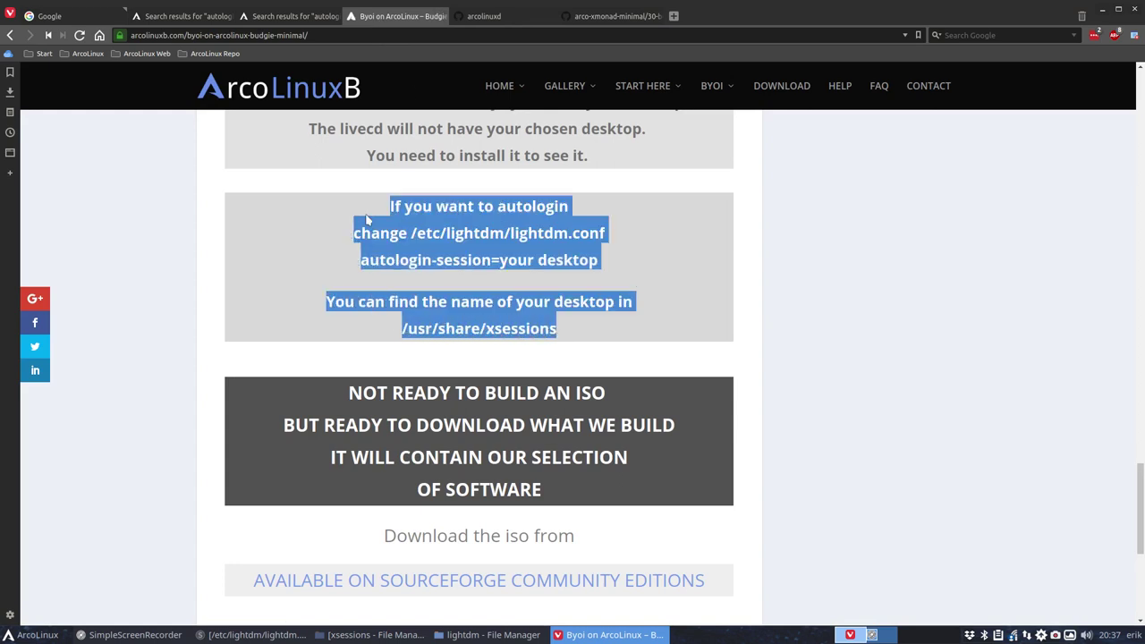
pyautogui.click(479, 260)
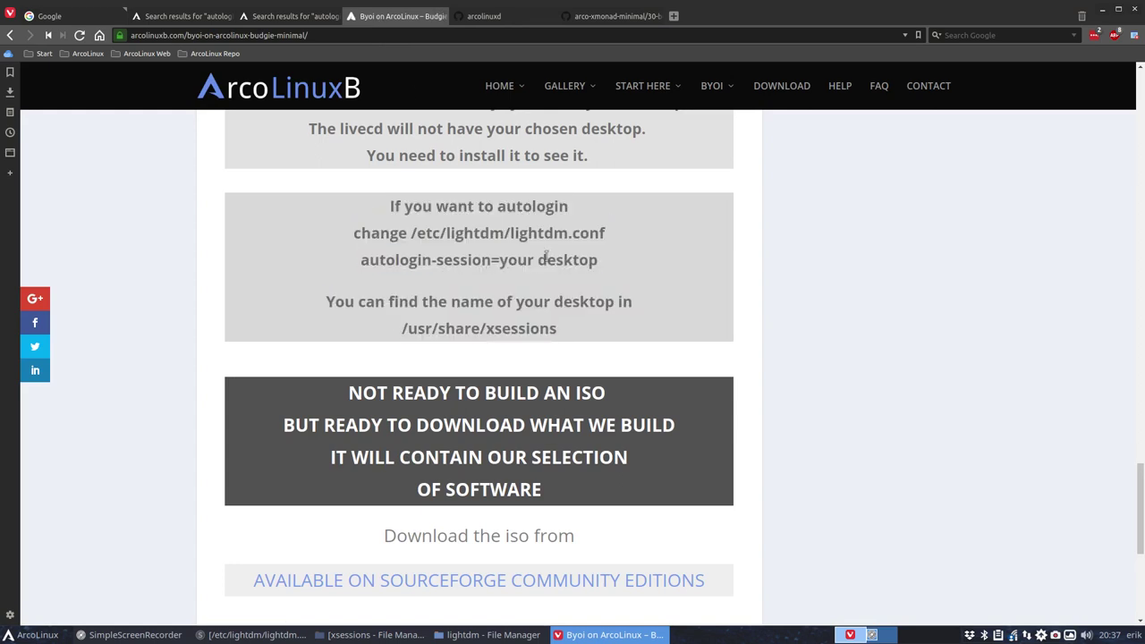
# Open BYOI > ArcoLinuxB ISO Min > BYOI Gnome Minimal and select its autologin box.
pyautogui.moveTo(729, 90)
pyautogui.moveTo(744, 212)
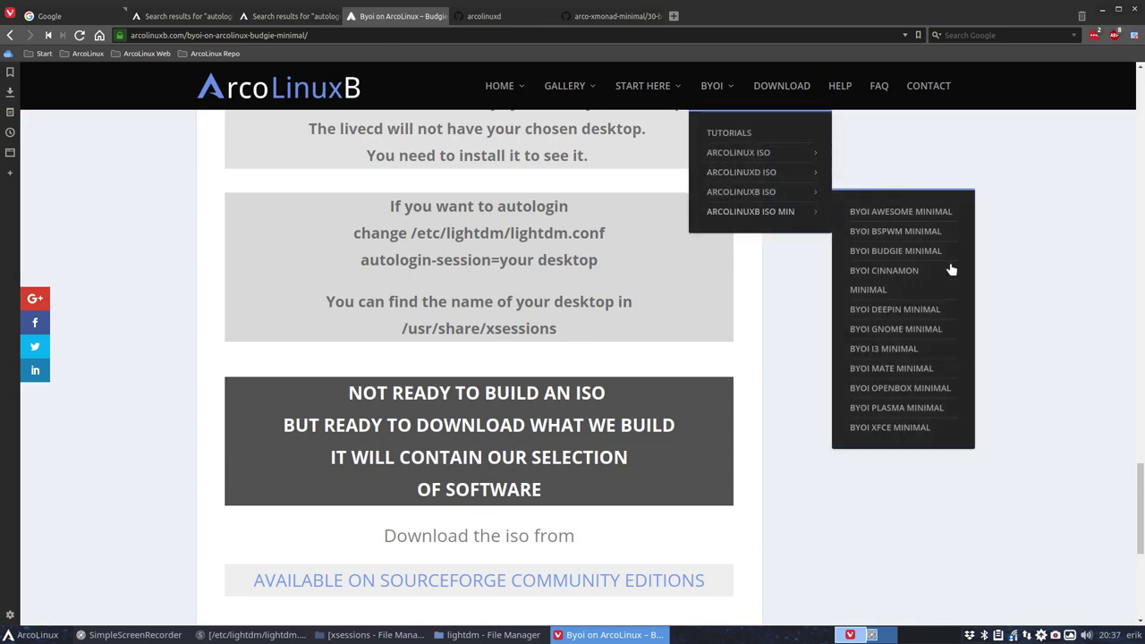
pyautogui.click(931, 330)
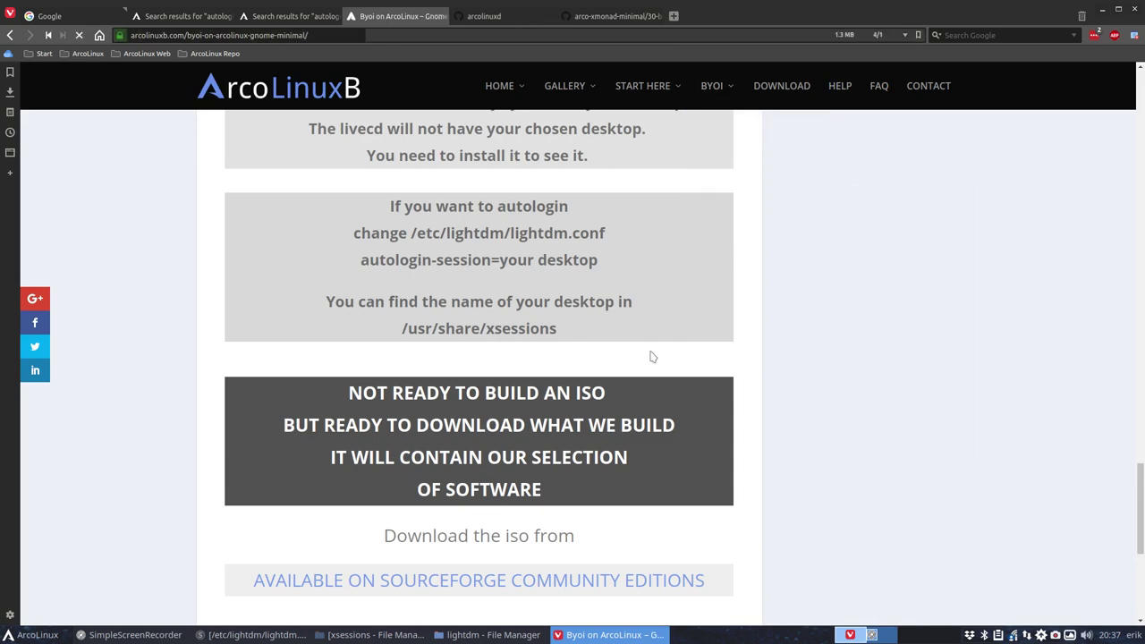
pyautogui.scroll(-5, 652, 357)
pyautogui.scroll(-15, 652, 357)
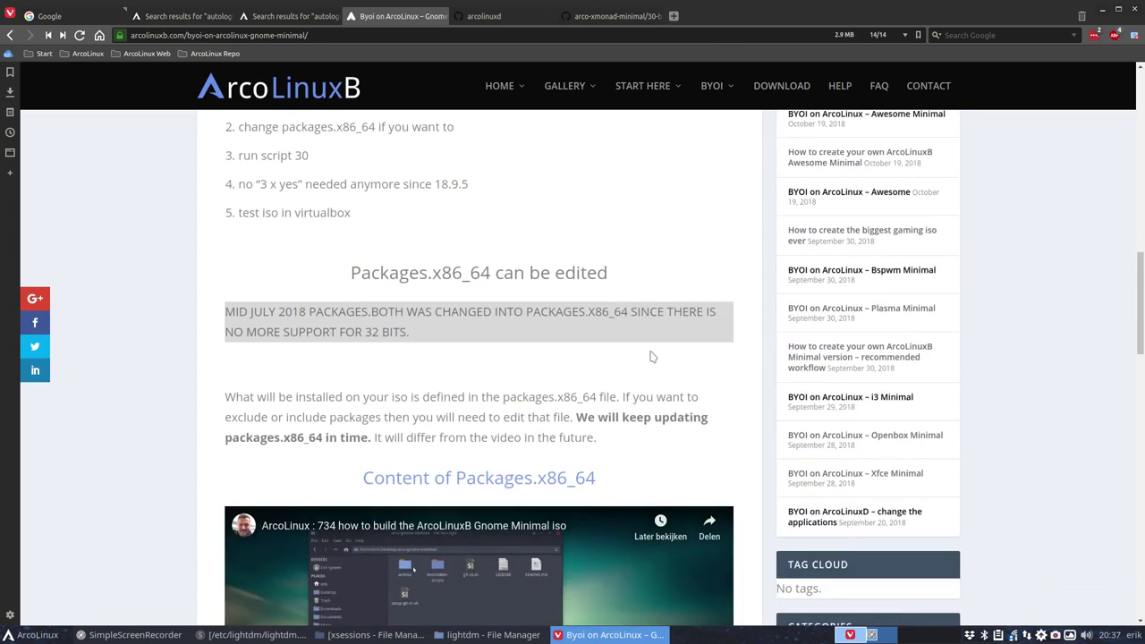
pyautogui.scroll(-2, 651, 357)
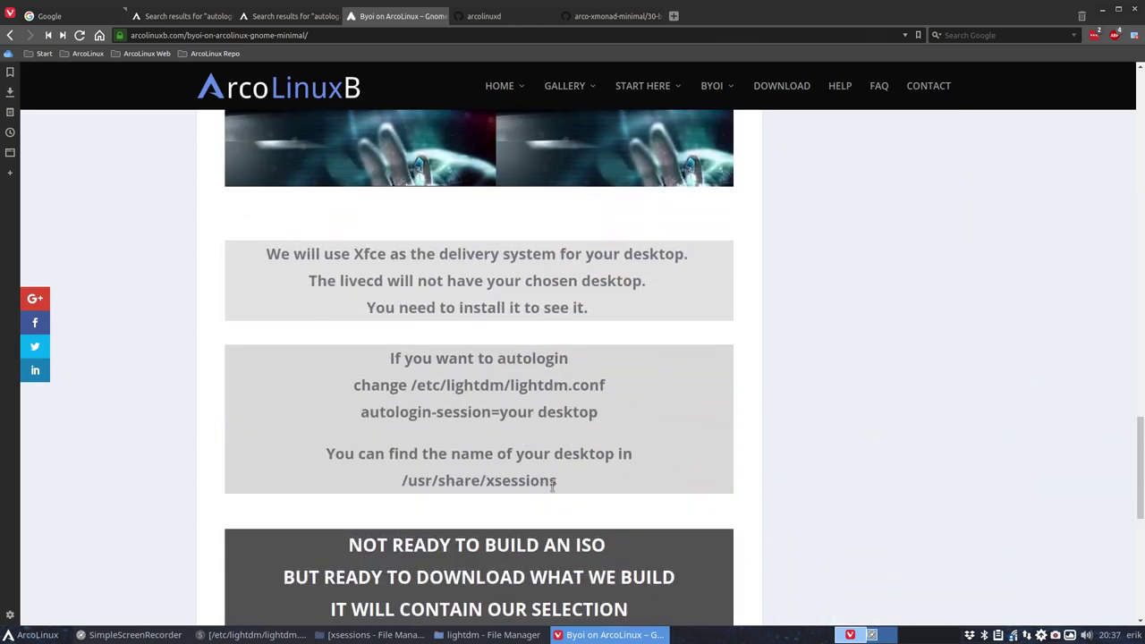
pyautogui.moveTo(560, 484); pyautogui.dragTo(364, 375)
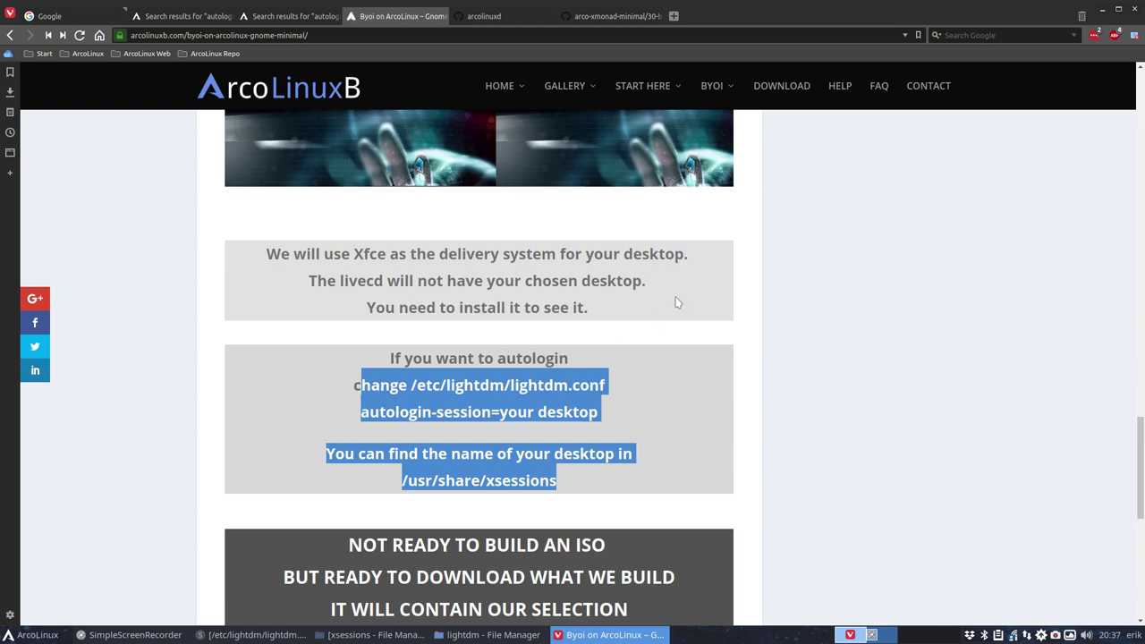
# Bring up the arco-xmonad-minimal 30-build-the-iso-local-v3.sh script on GitHub.
pyautogui.moveTo(730, 99)
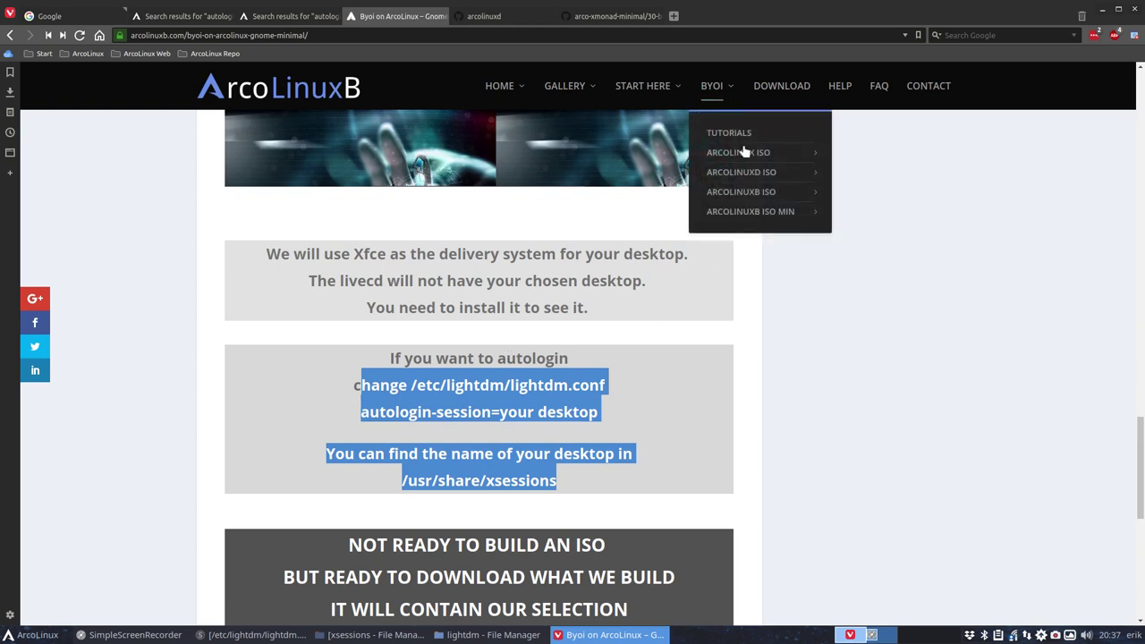
pyautogui.moveTo(757, 191)
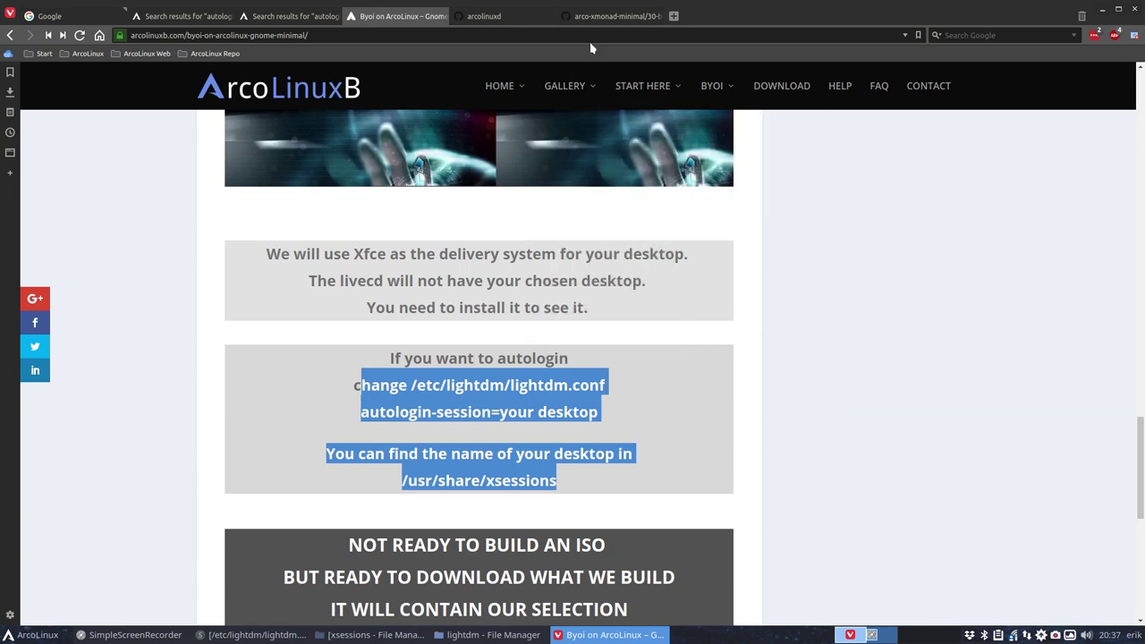
pyautogui.click(611, 17)
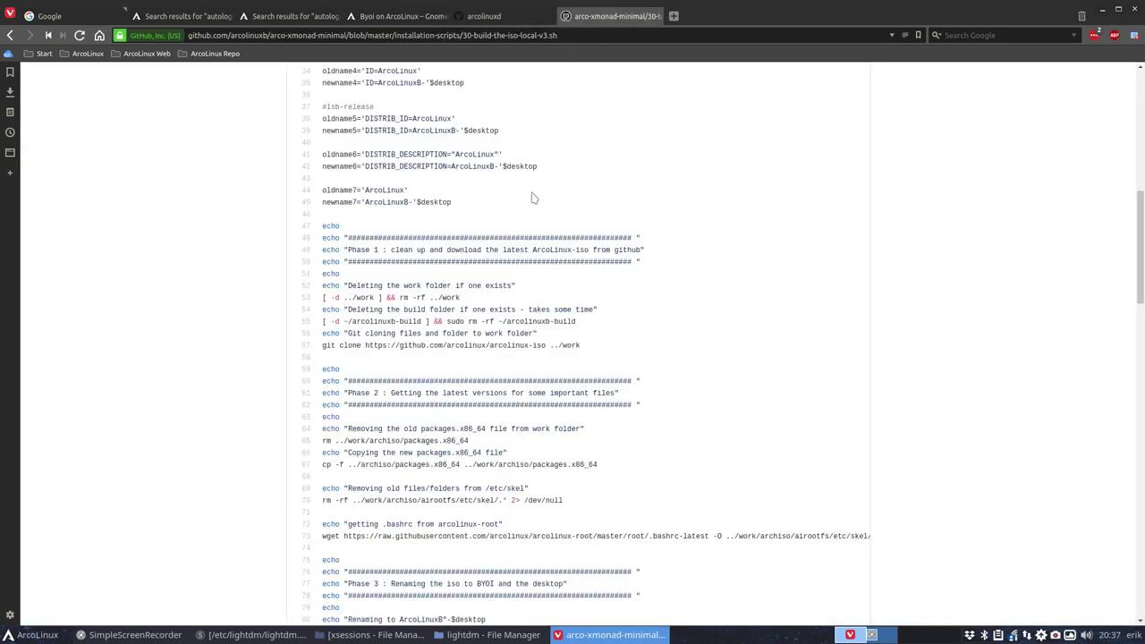
pyautogui.scroll(7, 534, 197)
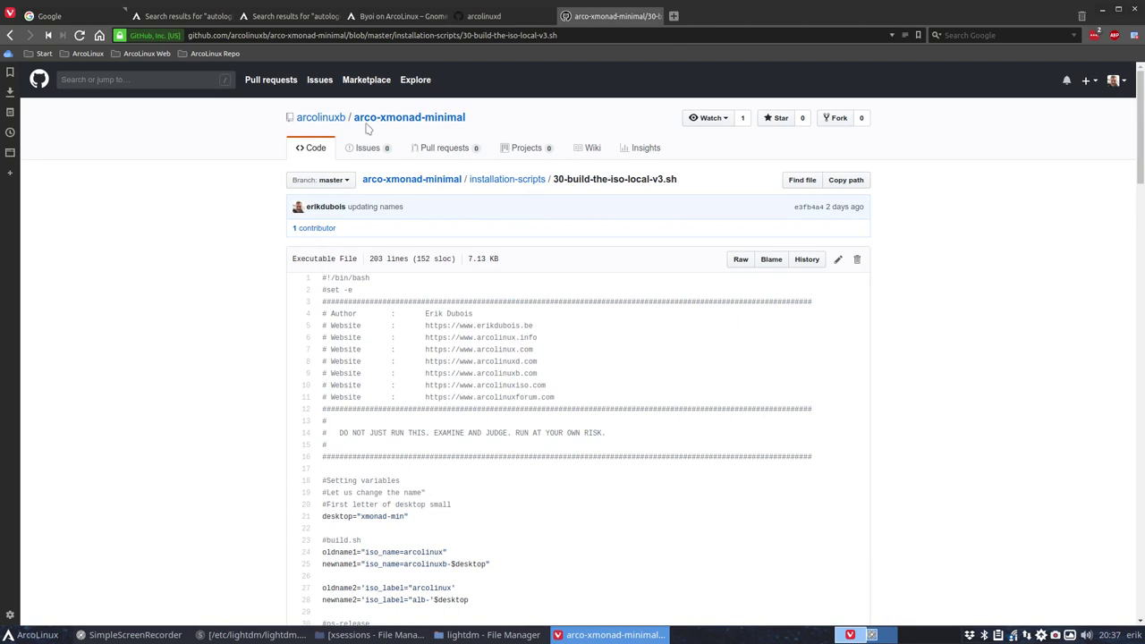
pyautogui.moveTo(315, 123)
pyautogui.scroll(-5, 500, 491)
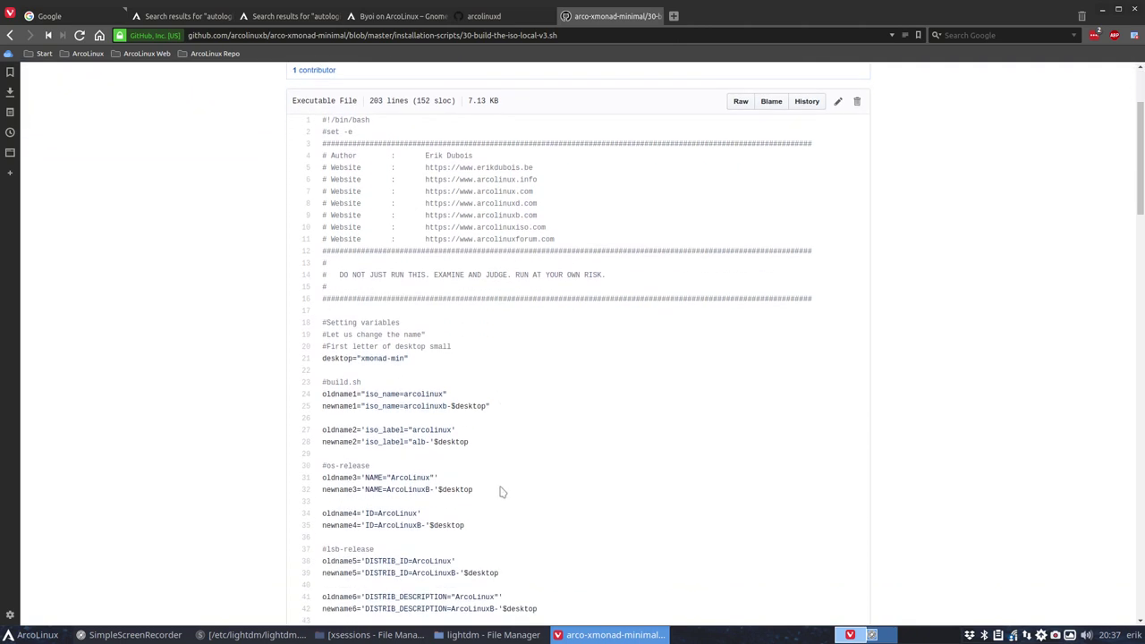
pyautogui.scroll(-5, 501, 491)
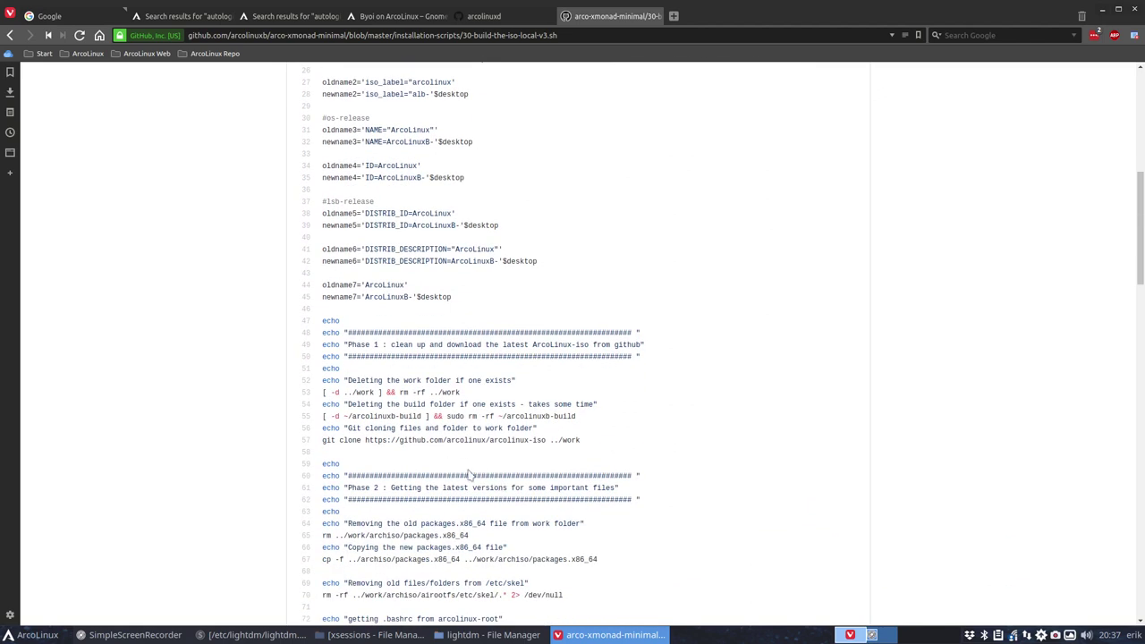
pyautogui.moveTo(489, 439); pyautogui.dragTo(545, 437)
# Return to the Byoi on ArcoLinux tab's Gnome Minimal lightdm.conf autologin note and clear the highlight.
pyautogui.click(407, 16)
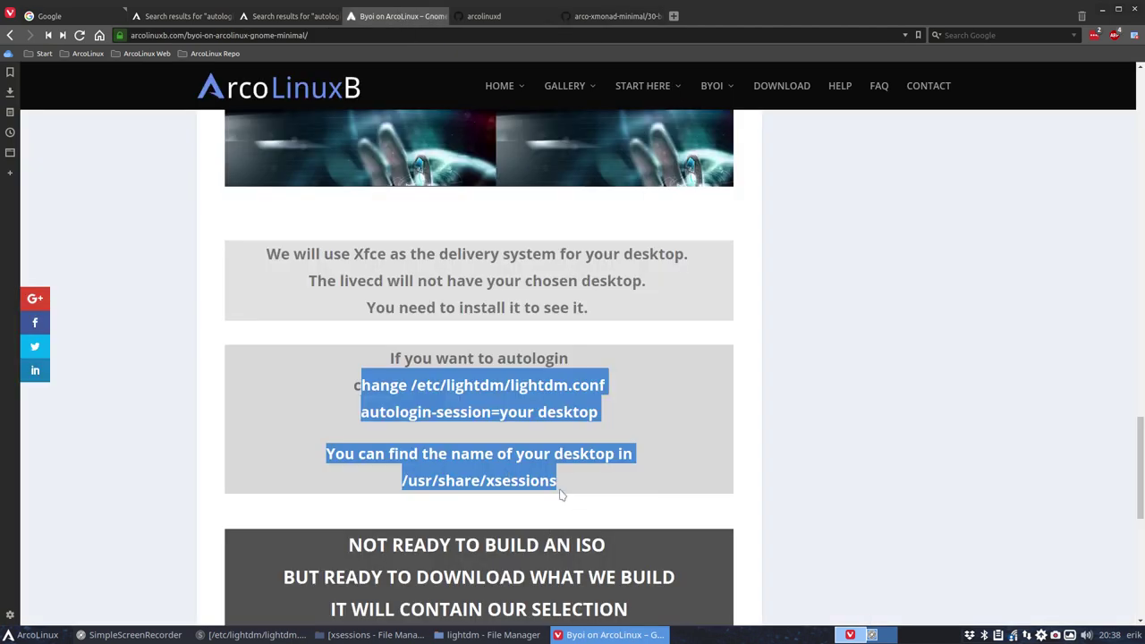
pyautogui.click(577, 429)
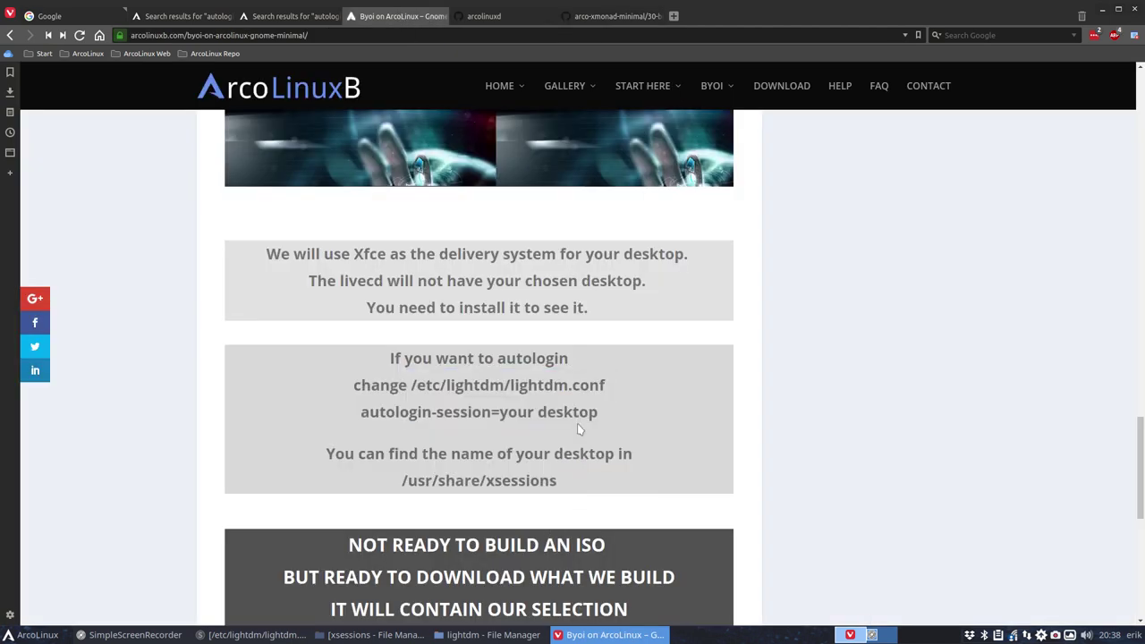